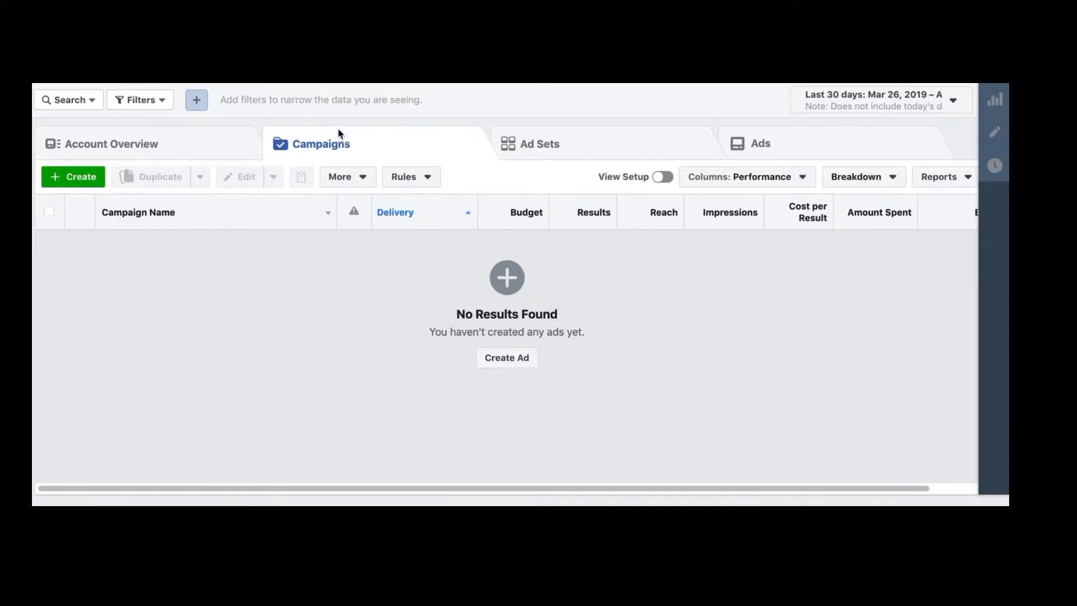
Create a new ad campaign with Engagement as its marketing objective.
click(78, 178)
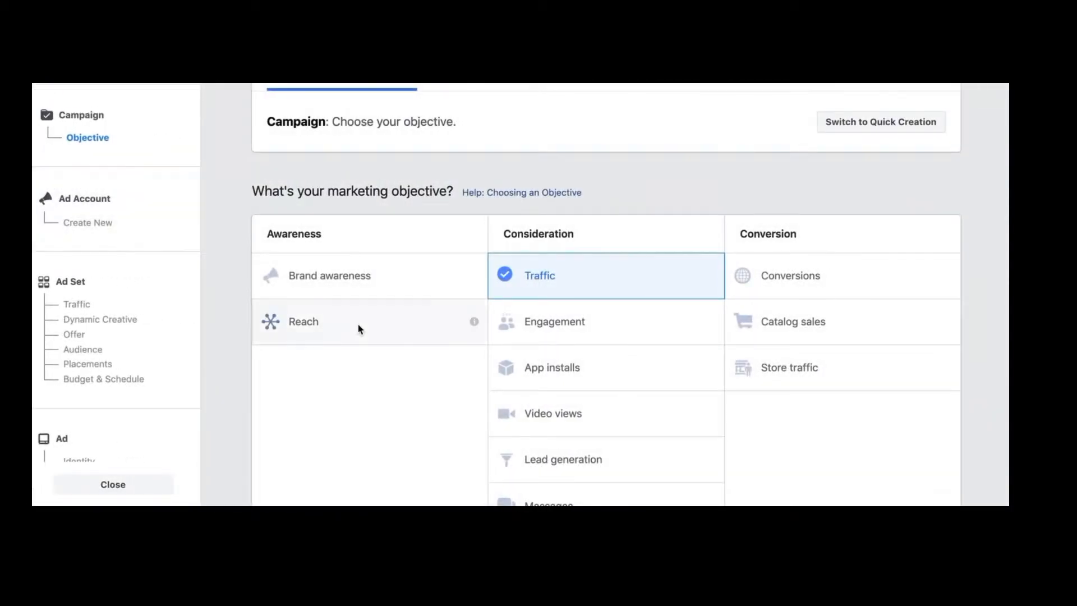
scroll(464, 365, down, 5)
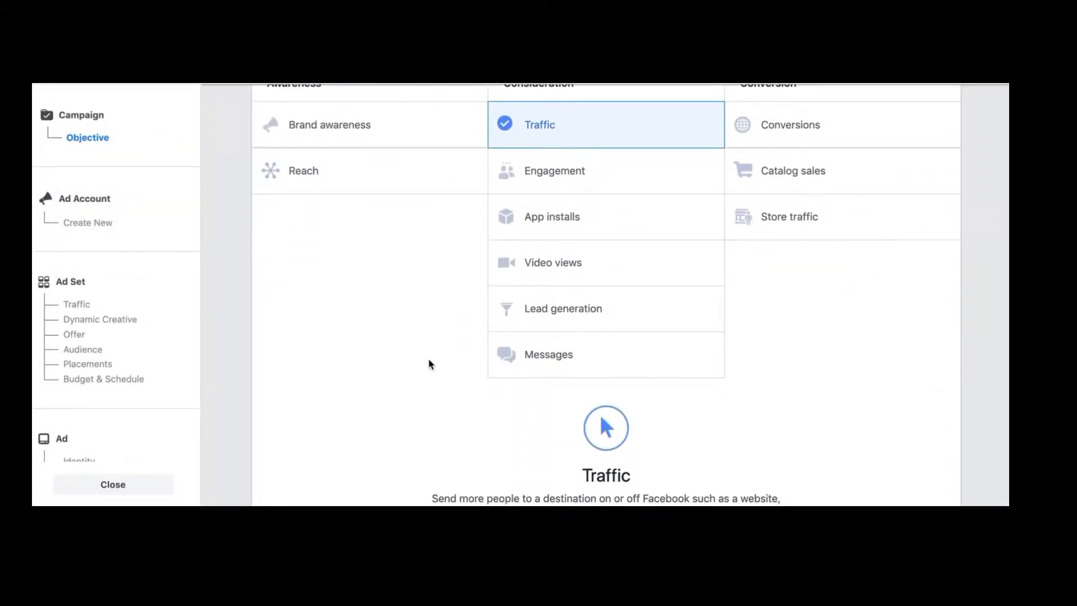
click(571, 174)
scroll(570, 191, down, 2)
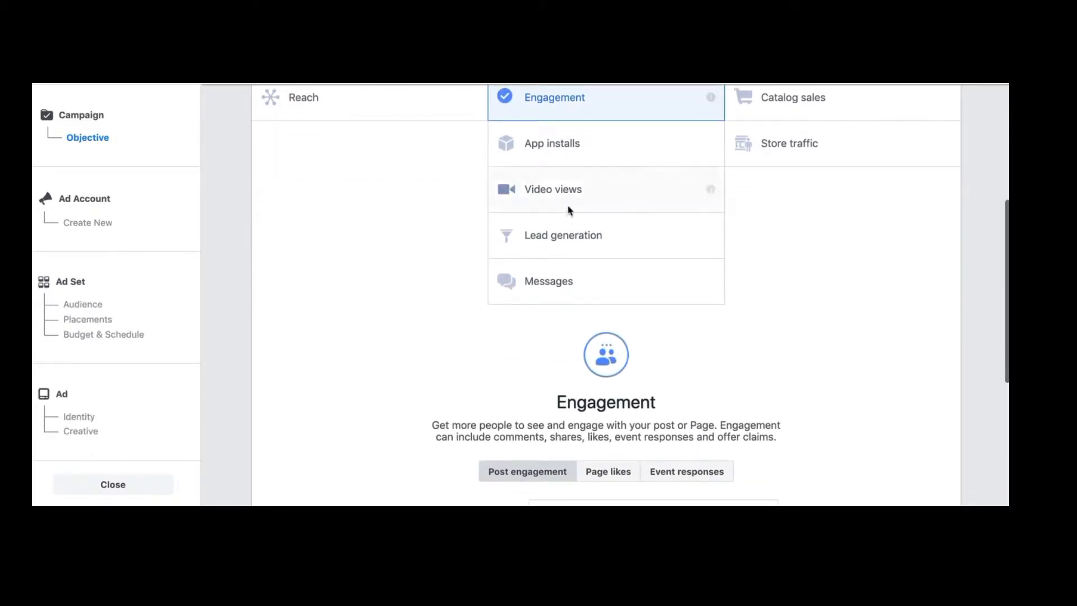
scroll(571, 337, down, 5)
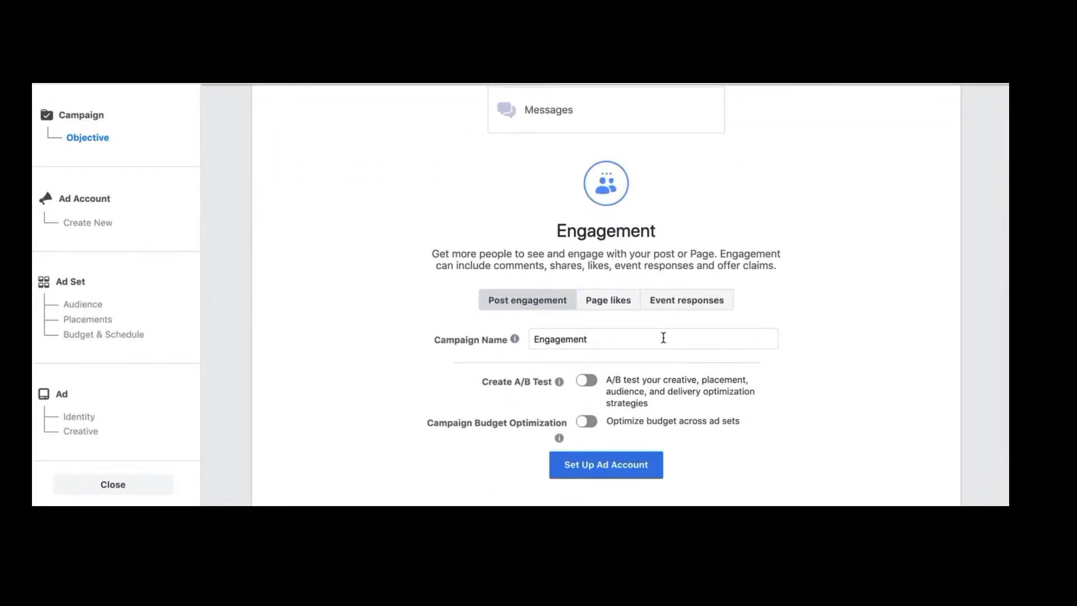
Keep Engagement as the campaign name and accept the ad account's country, currency and time zone to reach the ad set setup.
click(613, 341)
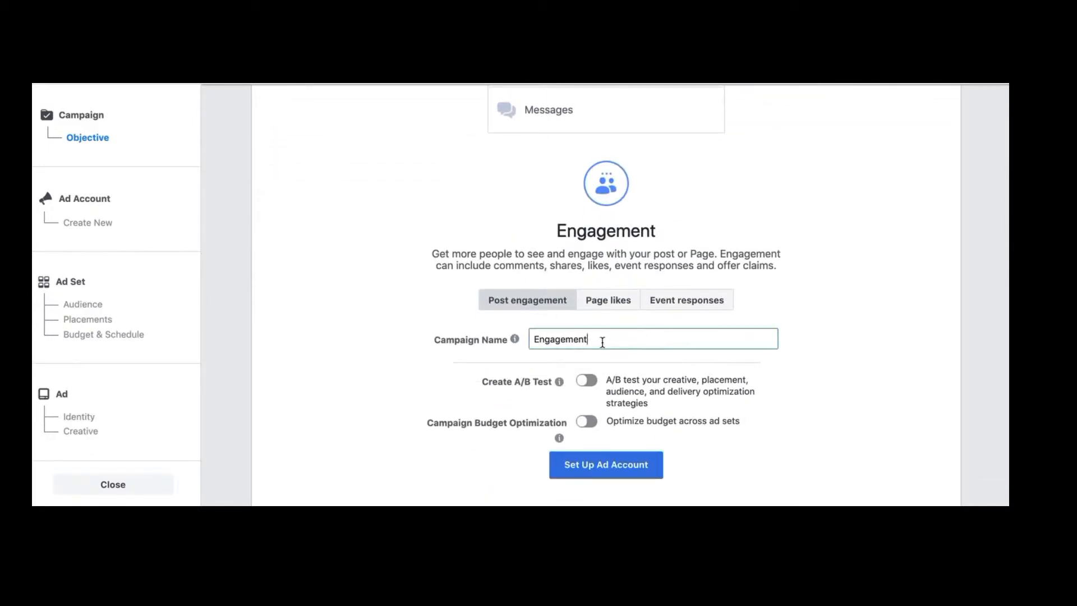
click(606, 467)
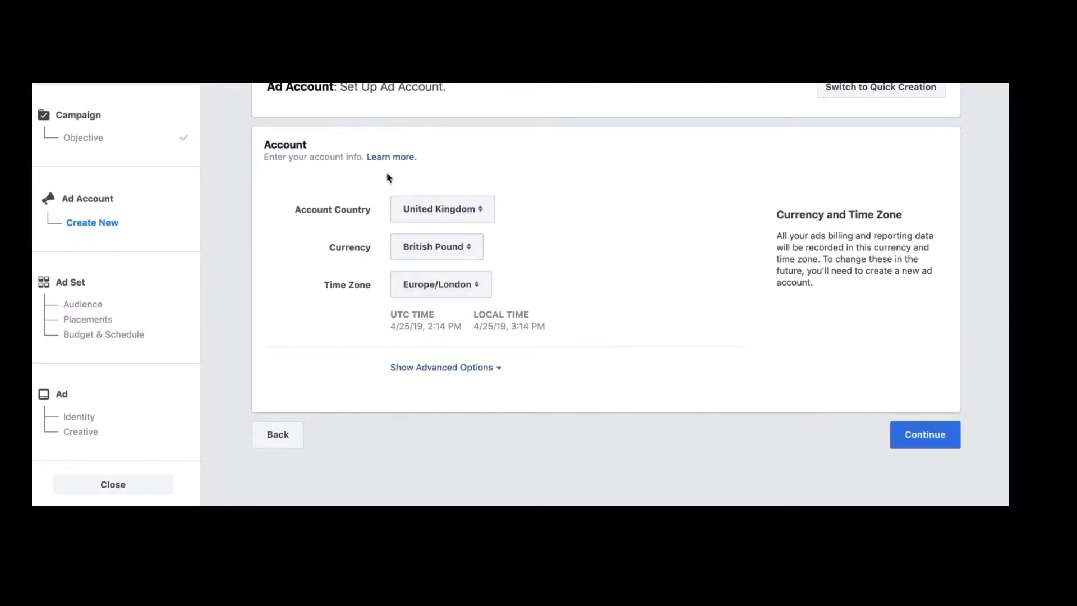
click(924, 443)
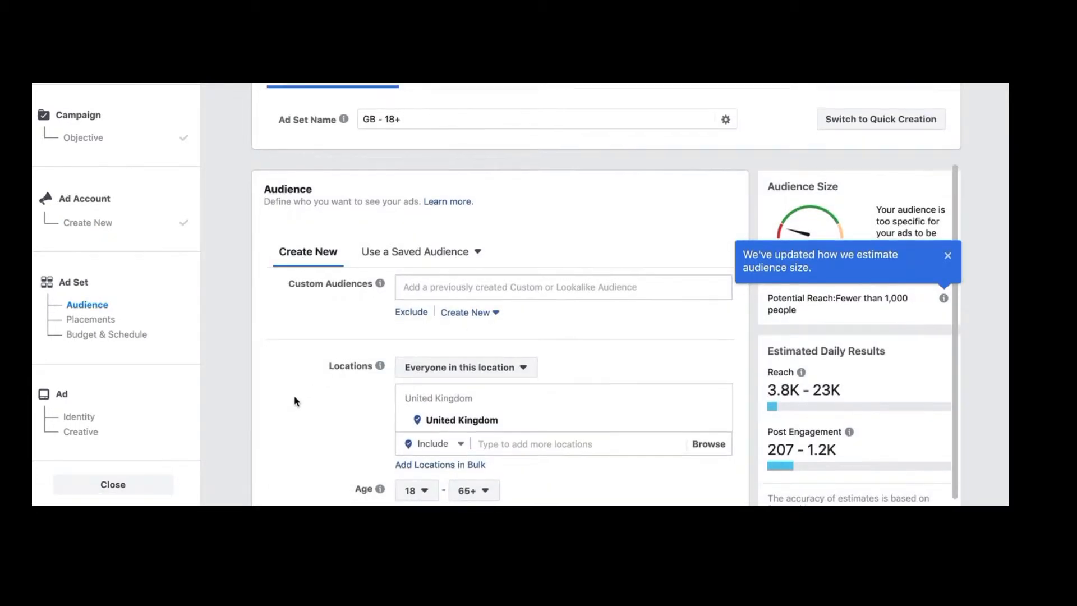
Rename the ad set as "video retarget Ad 1".
click(418, 122)
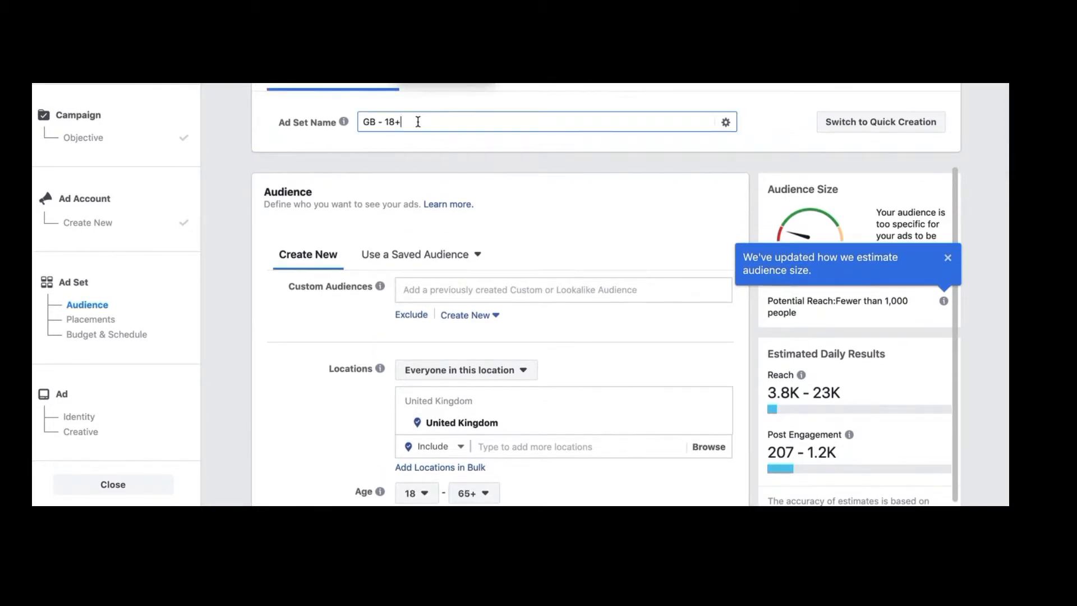
key(BackSpace)
key(BackSpace)
key(BackSpace)
key(BackSpace)
key(BackSpace)
key(BackSpace)
key(BackSpace)
key(BackSpace)
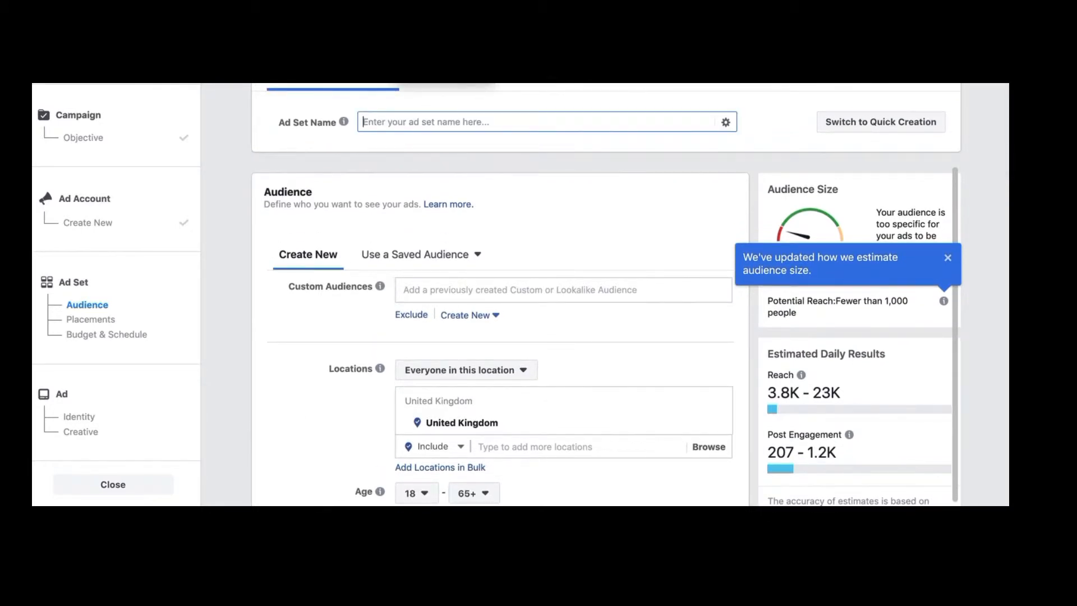
text(video ret)
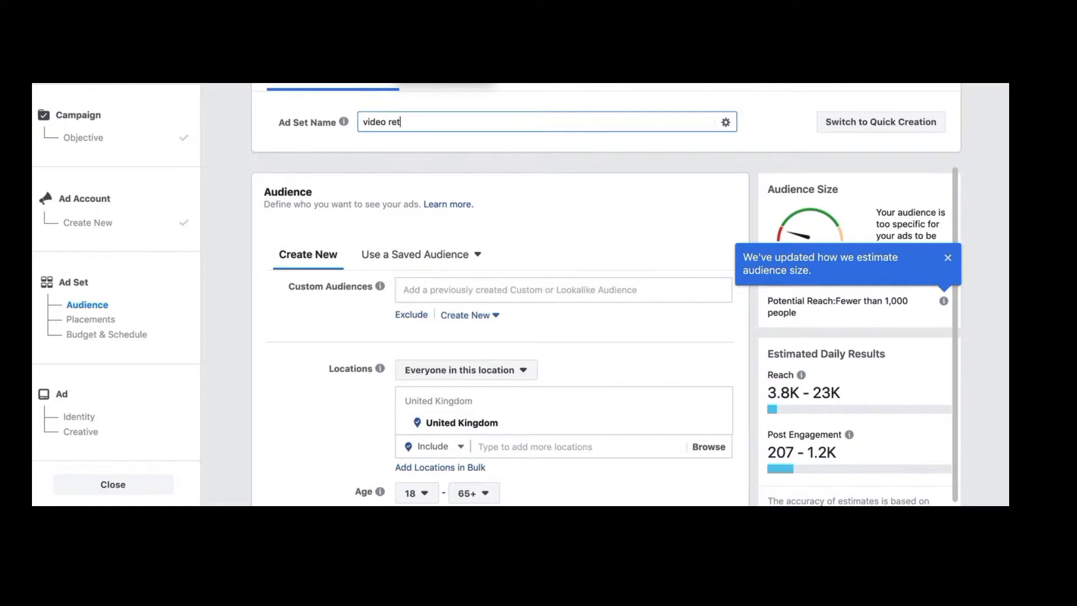
text(arget Ad 1)
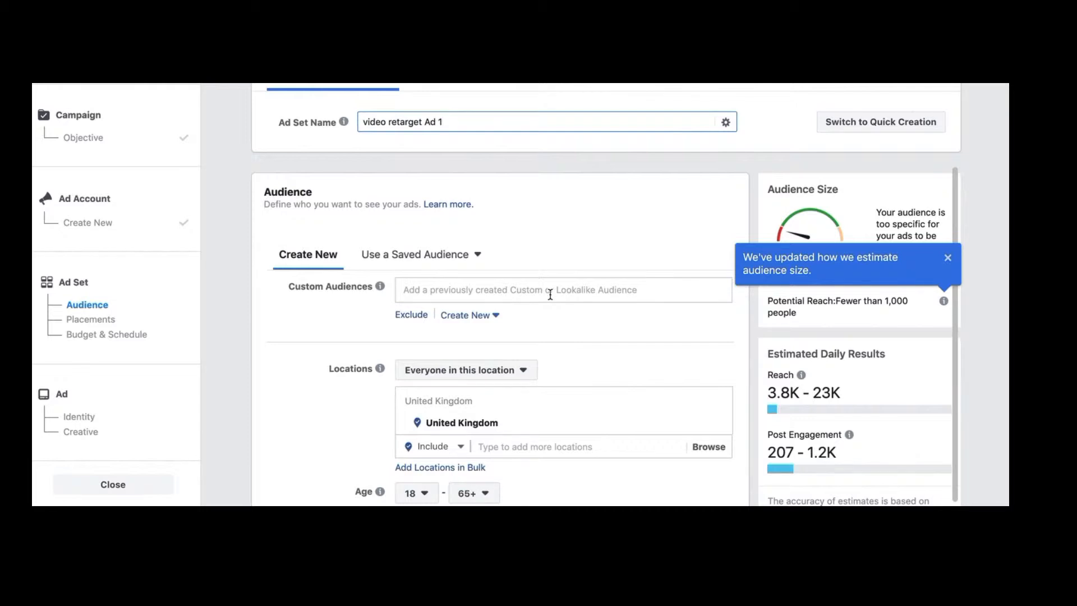
Add the Video Engagement, FB Business Page Visitors and retarget web traffic custom audiences to the ad set.
scroll(530, 316, down, 1)
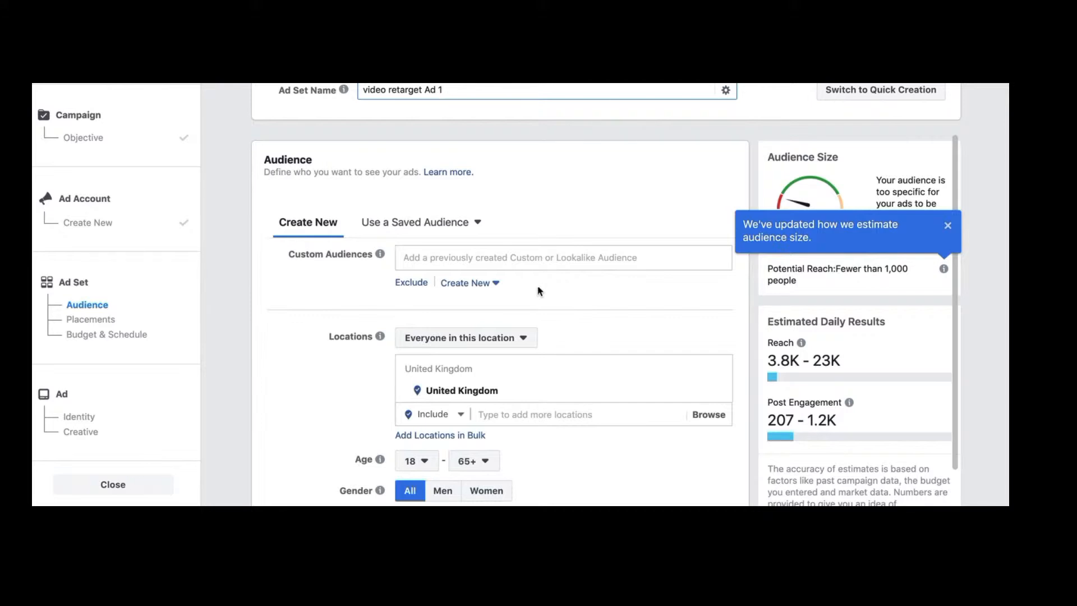
click(523, 258)
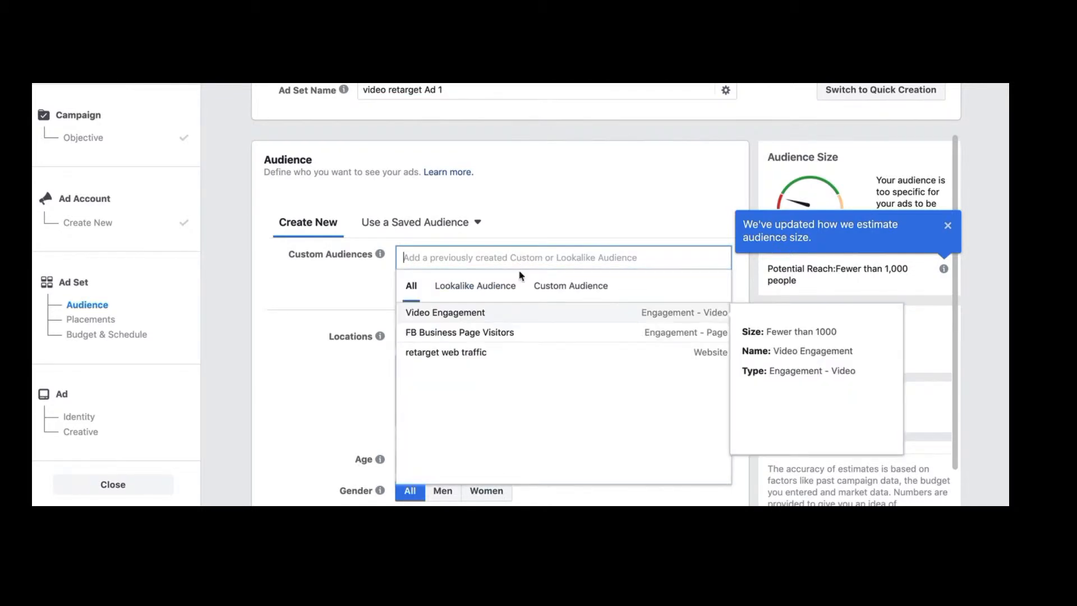
click(439, 313)
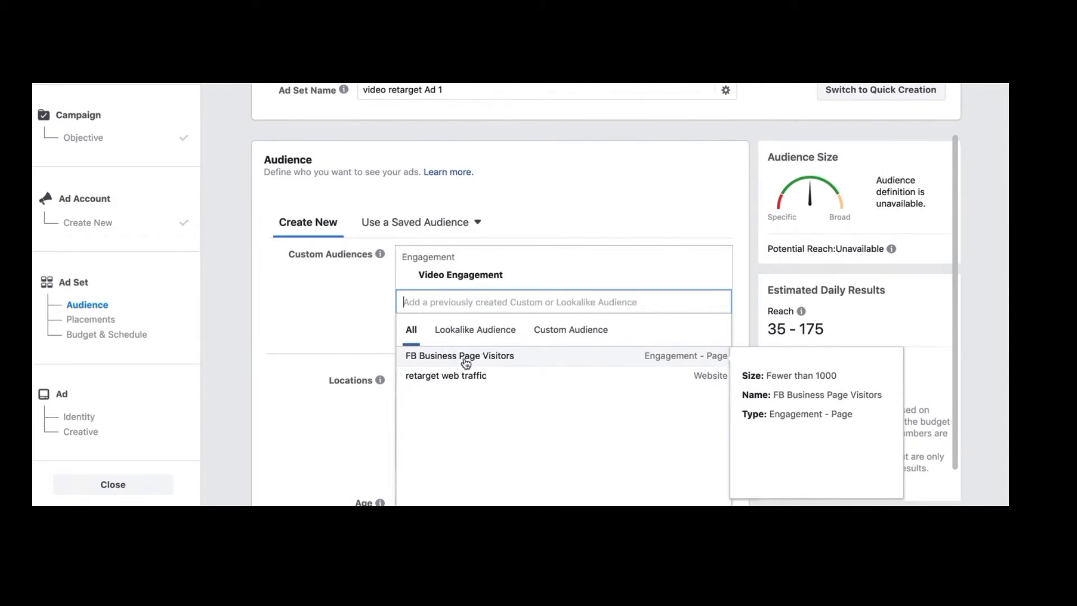
click(469, 362)
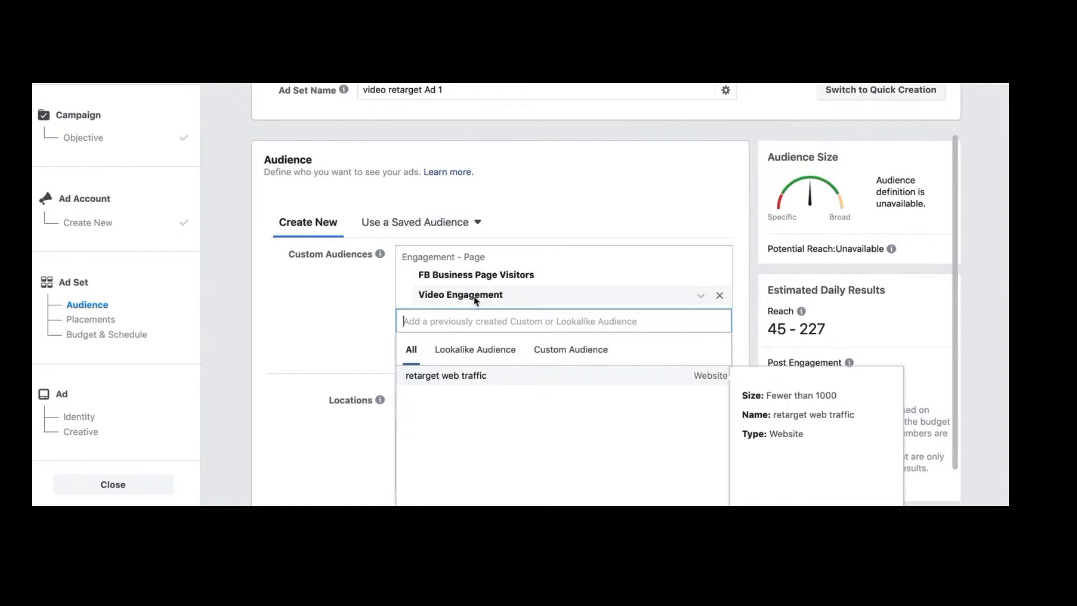
click(510, 379)
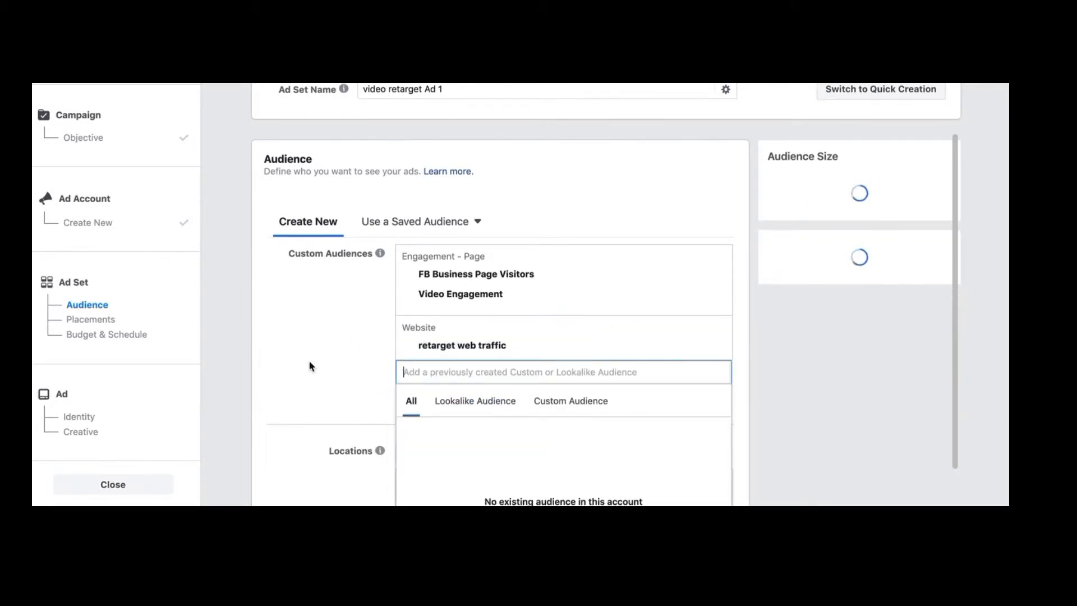
scroll(312, 367, down, 1)
click(287, 367)
scroll(286, 371, down, 1)
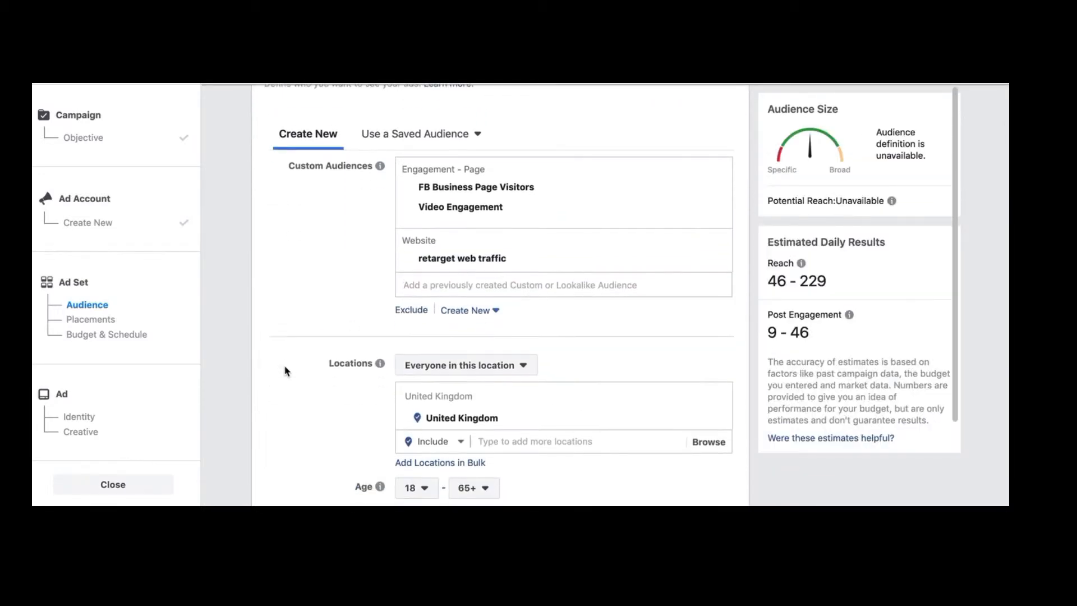
Switch the ad set's placements from automatic to Edit Placements.
scroll(286, 371, down, 1)
scroll(287, 372, down, 2)
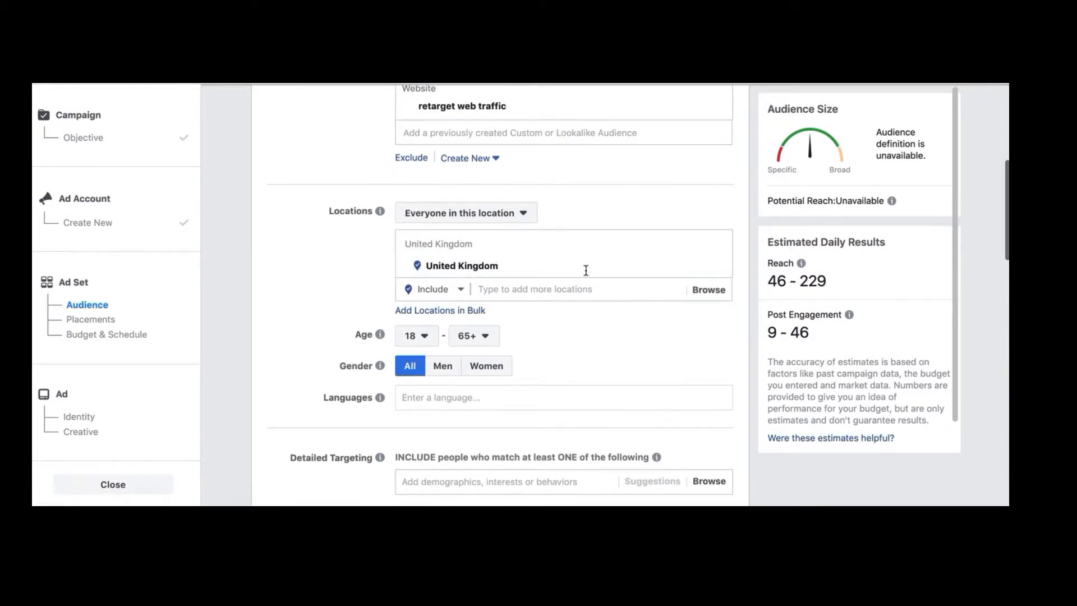
scroll(583, 213, up, 2)
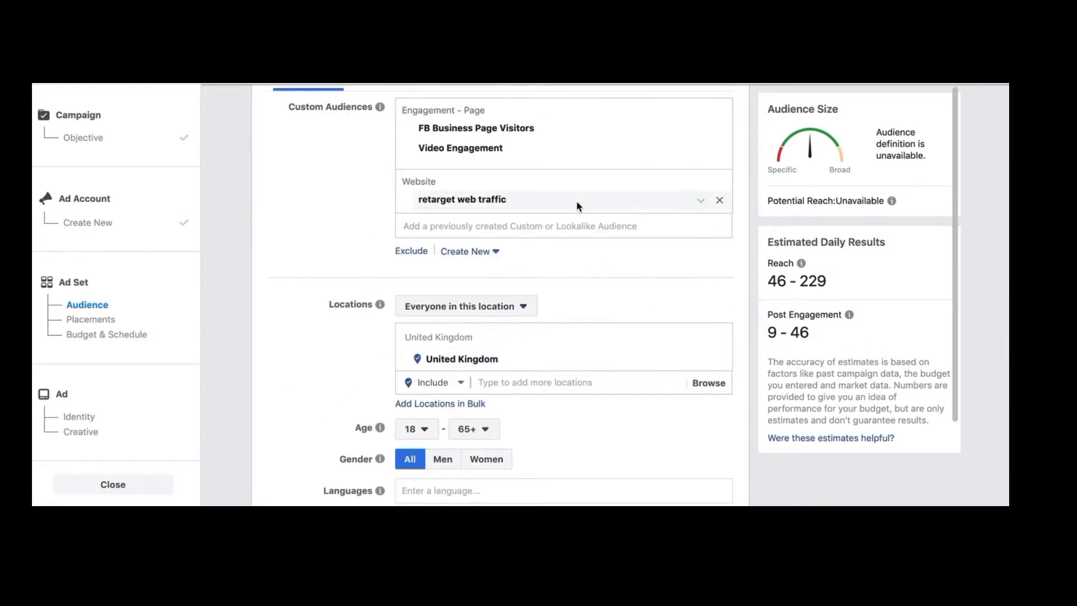
scroll(577, 200, up, 1)
scroll(614, 314, down, 3)
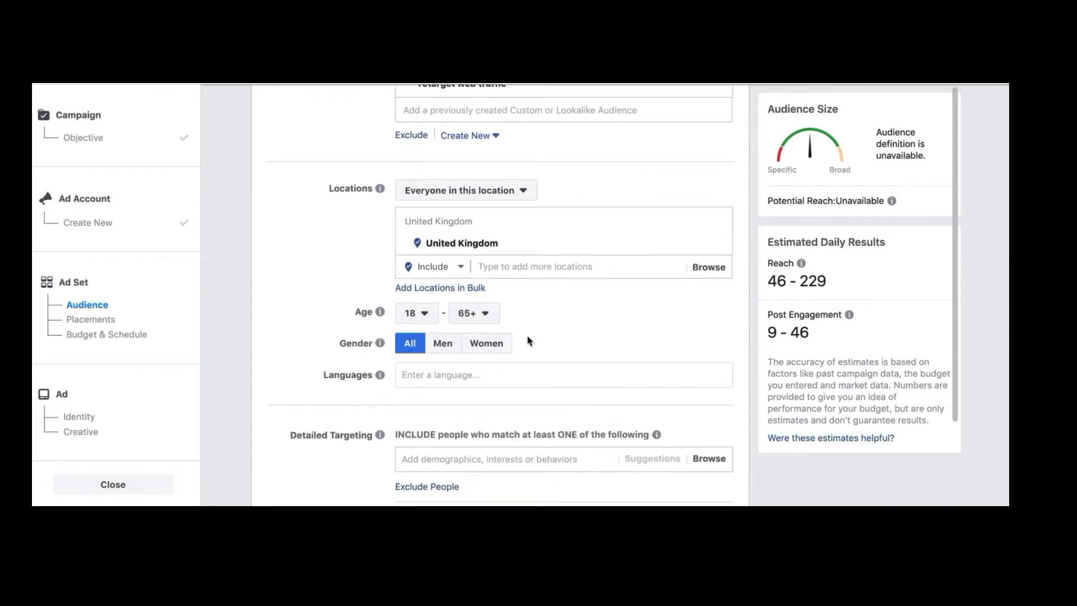
scroll(548, 322, down, 3)
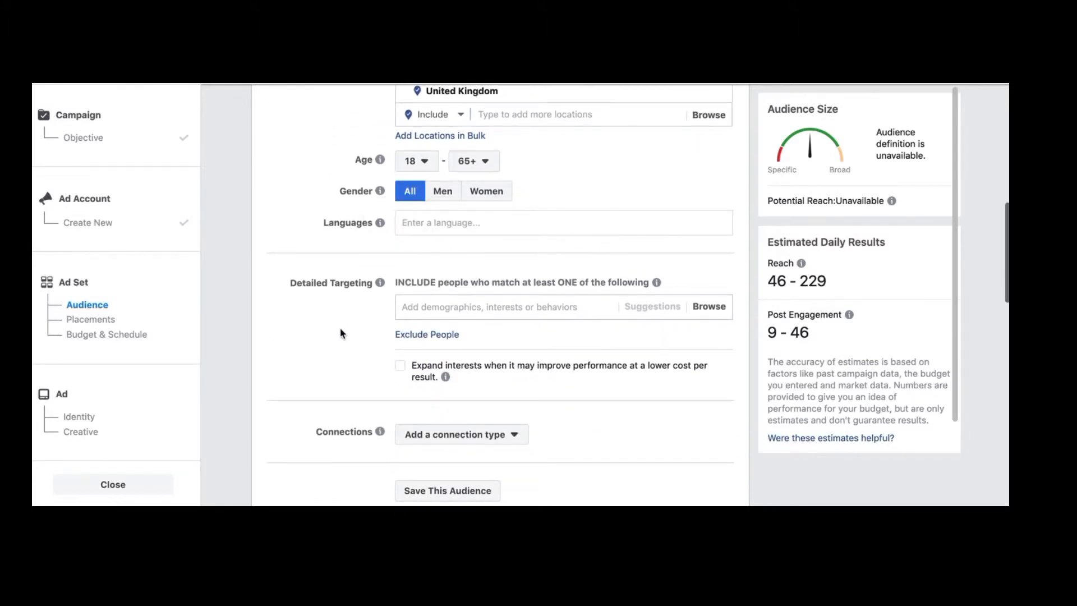
scroll(340, 334, down, 2)
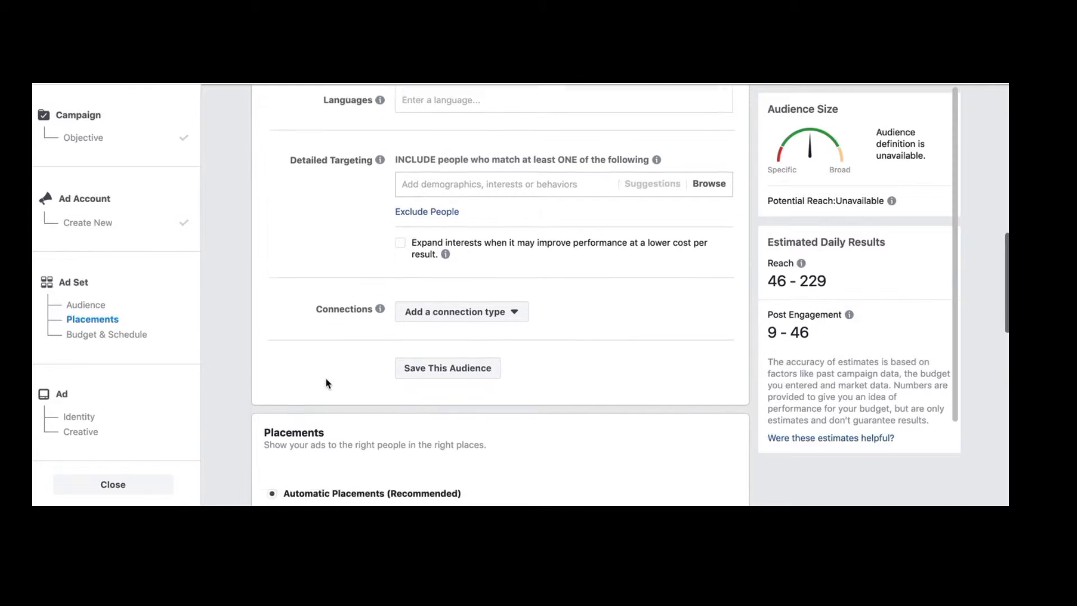
scroll(327, 383, down, 4)
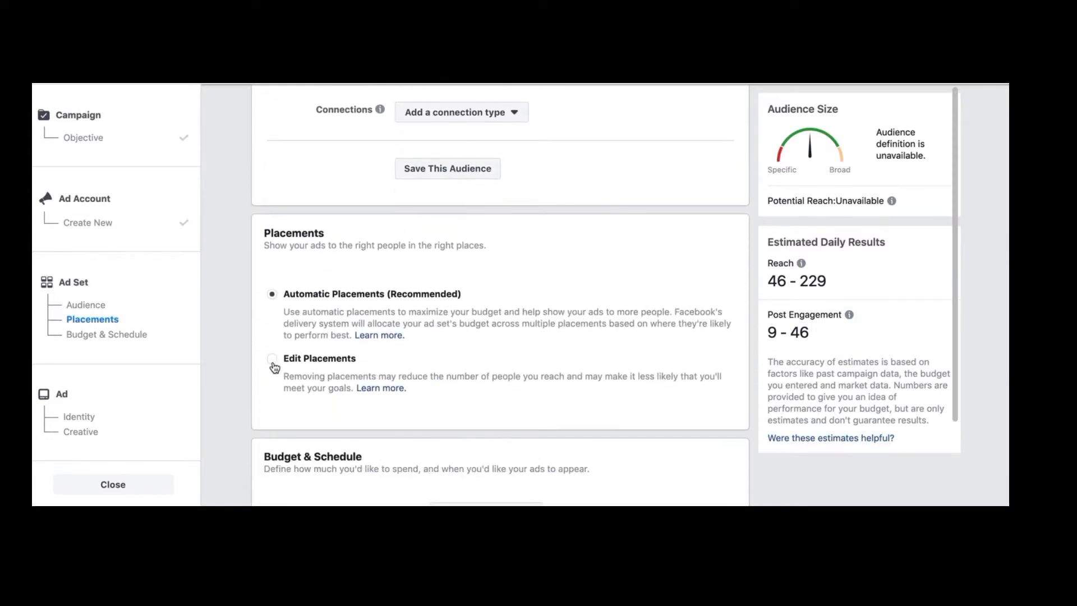
click(274, 367)
scroll(483, 348, down, 3)
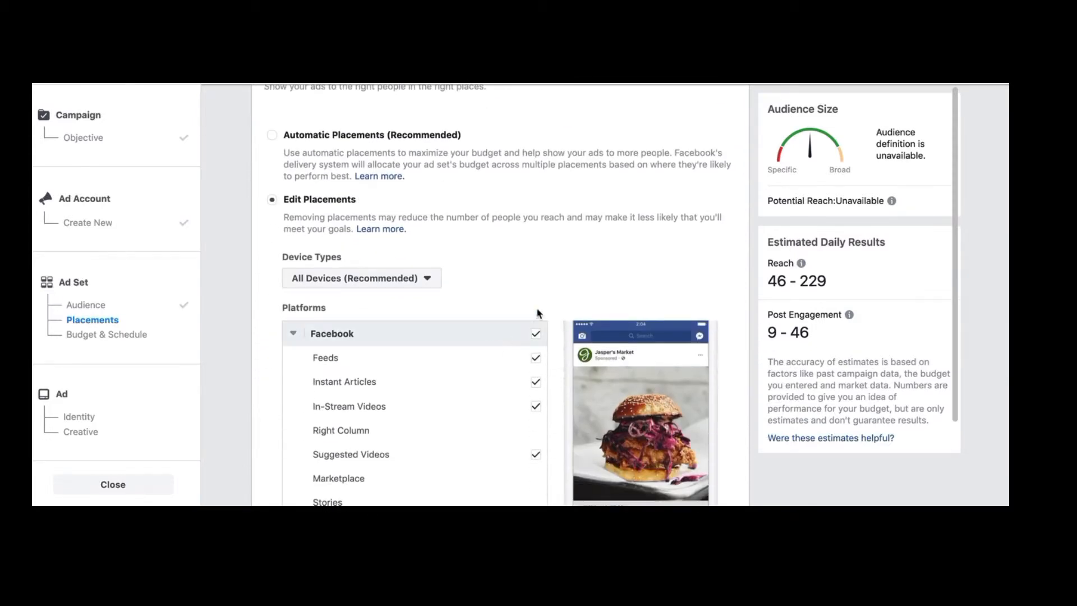
Exclude the Audience Network In-Stream Videos and the Instagram Feed and Stories from the ad placements.
scroll(731, 303, down, 3)
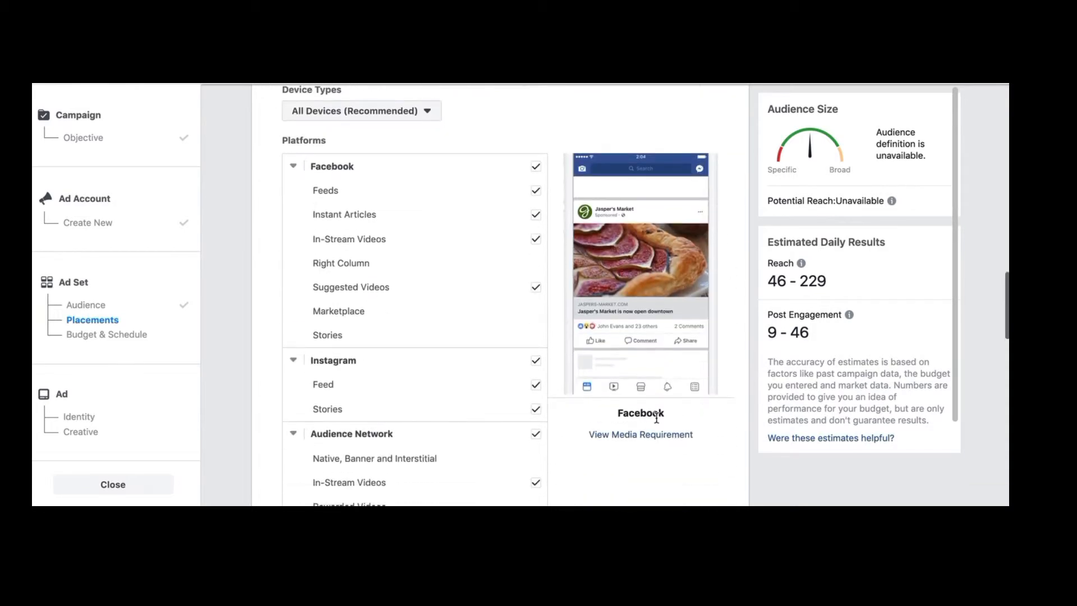
scroll(656, 418, down, 3)
click(536, 355)
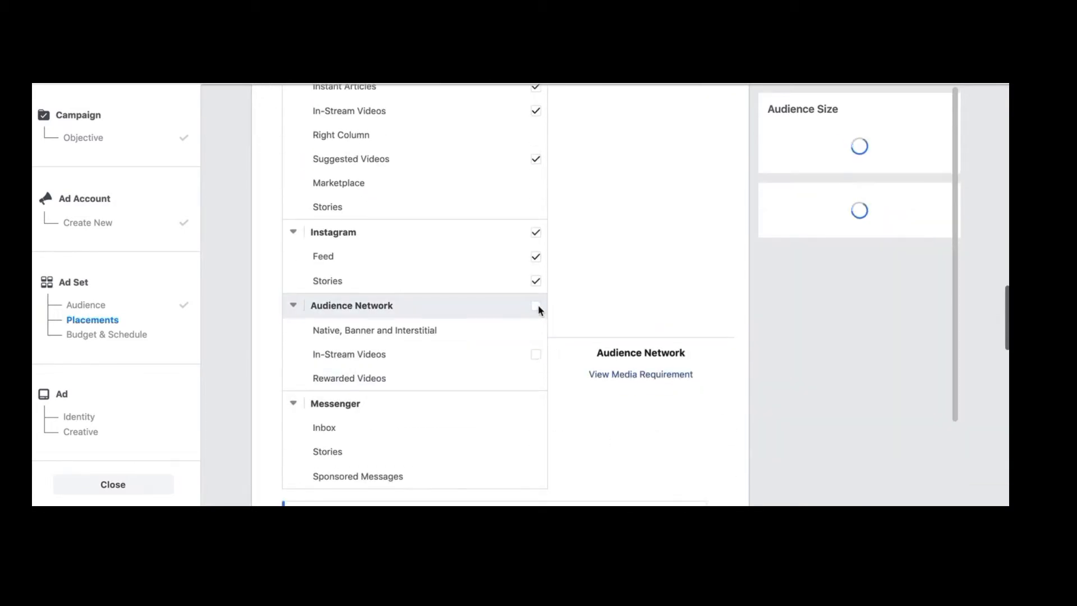
click(537, 306)
click(537, 281)
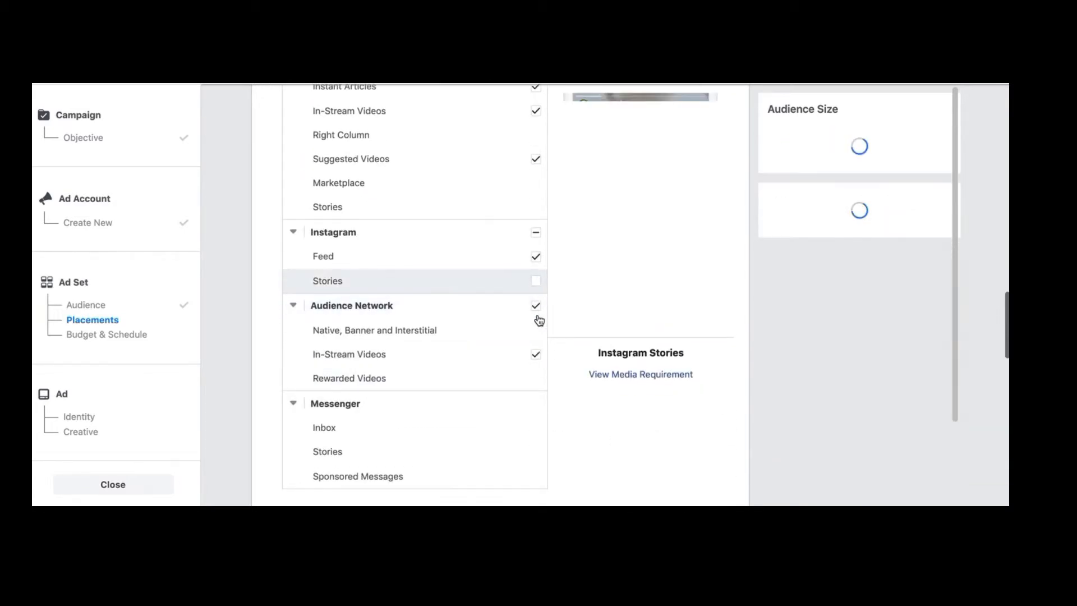
click(536, 354)
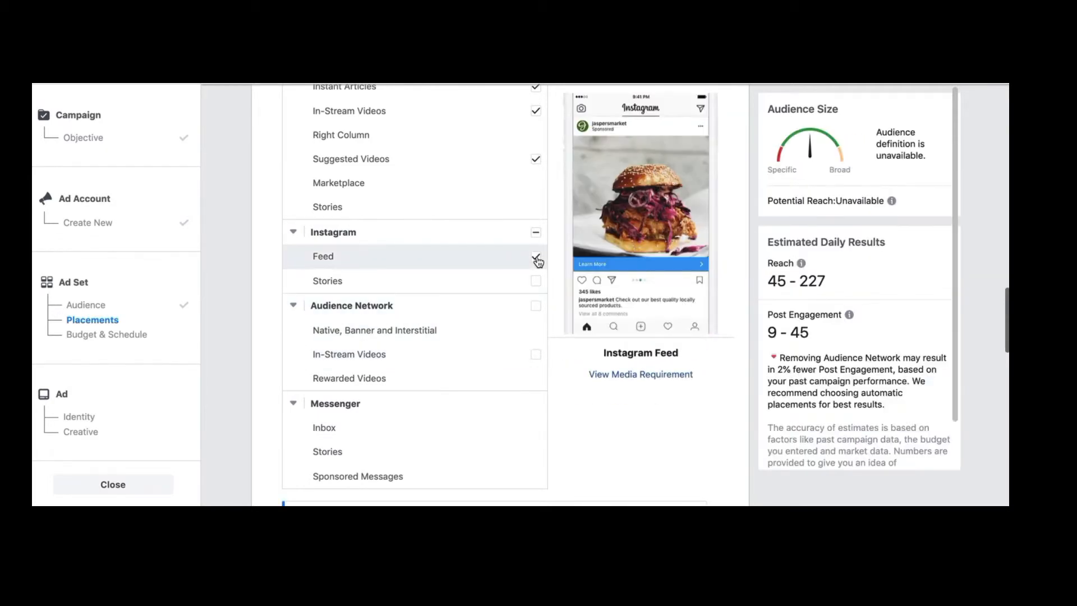
click(536, 257)
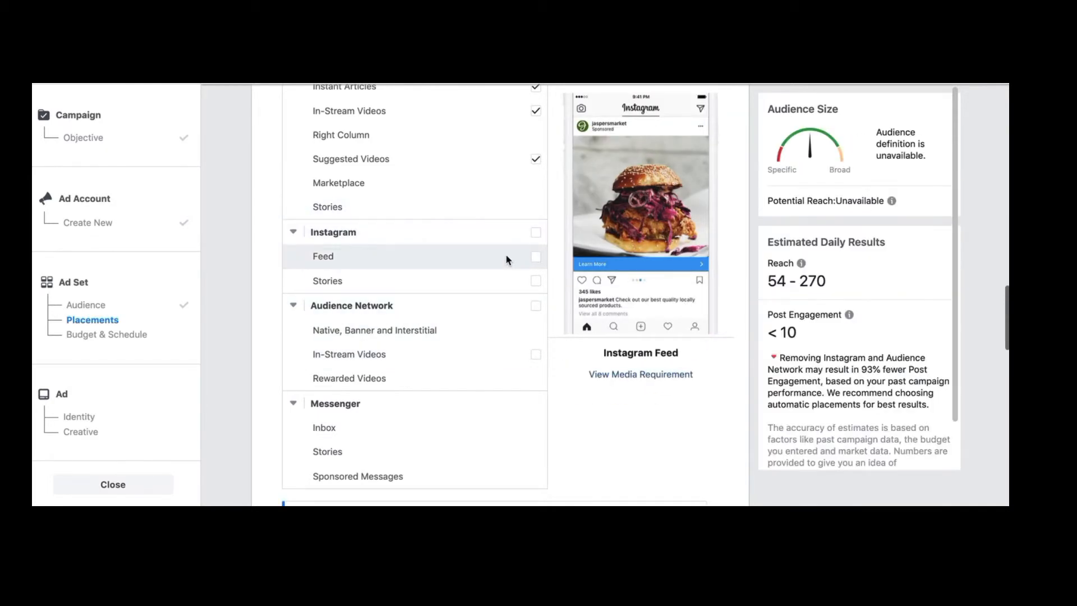
Exclude Suggested Videos and In-Stream Videos from the Facebook placements, leaving Feeds and Instant Articles selected.
scroll(506, 255, up, 3)
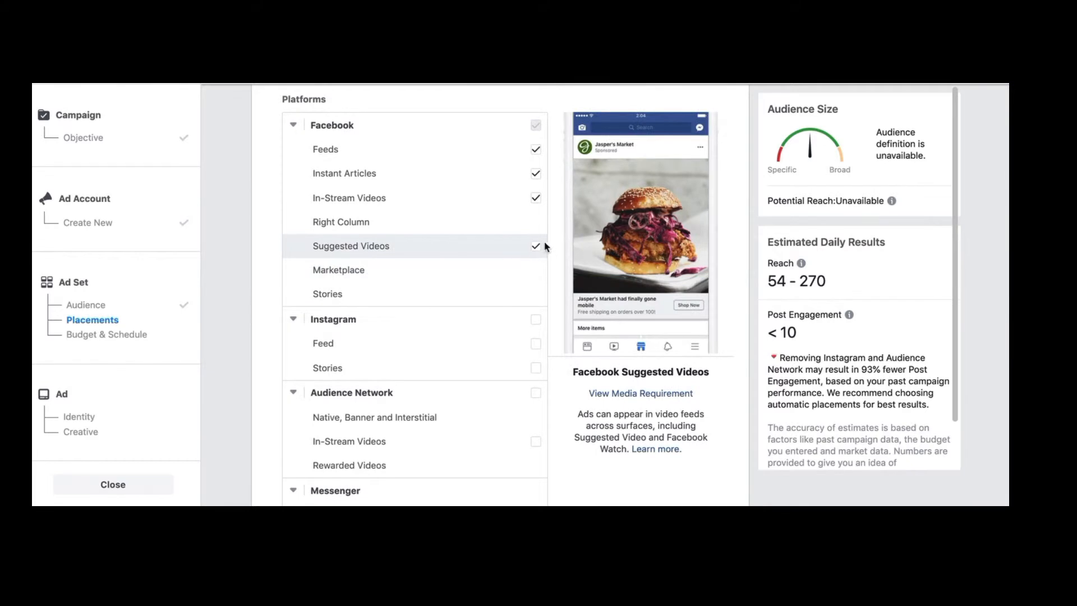
click(536, 246)
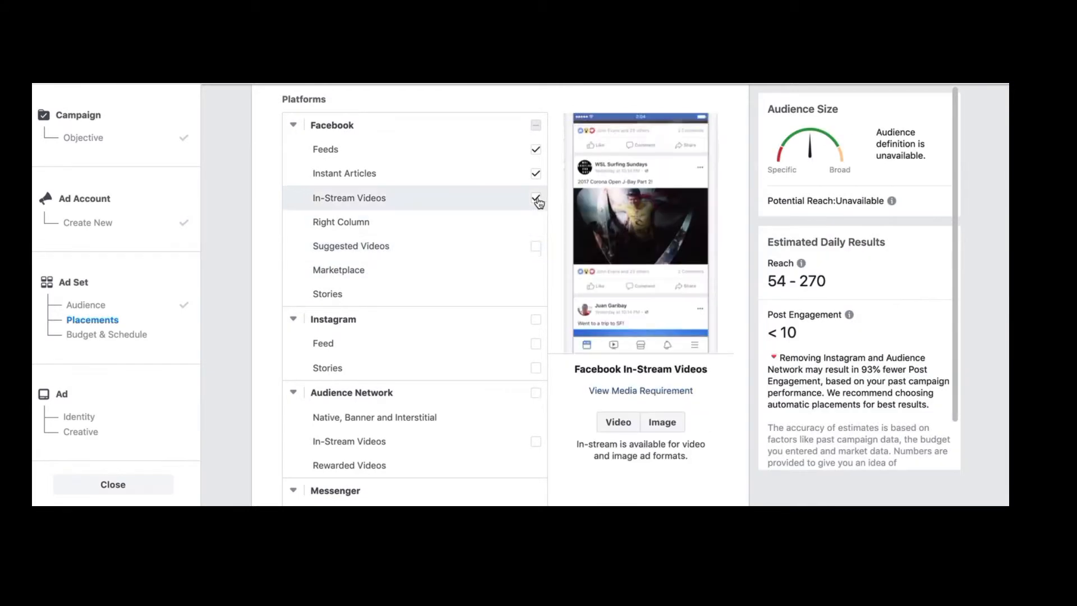
click(536, 199)
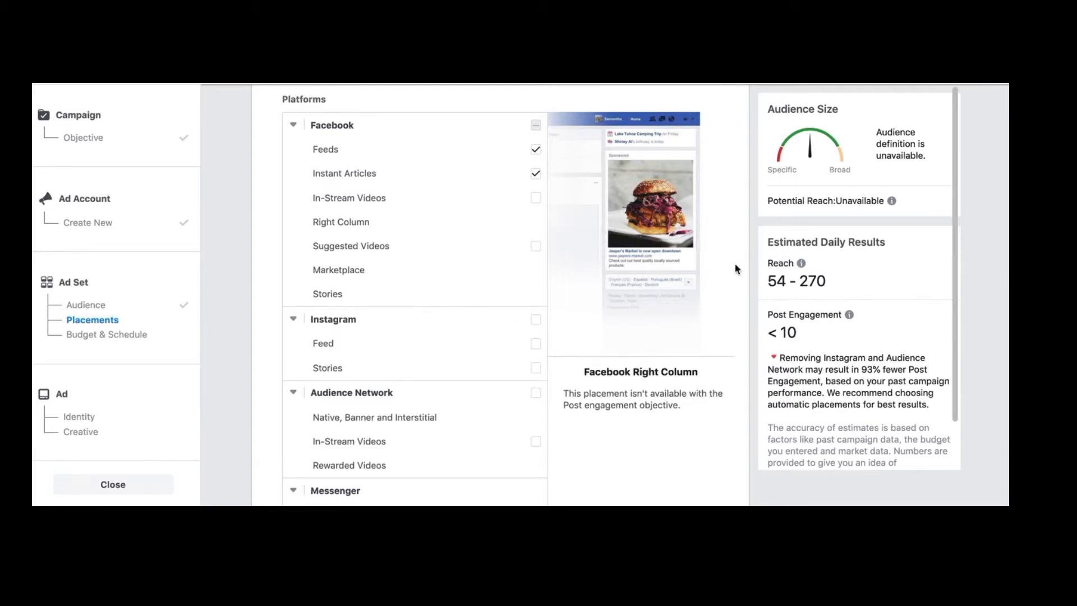
Set the ad set's daily budget to £5.00.
scroll(738, 269, up, 1)
scroll(735, 265, down, 7)
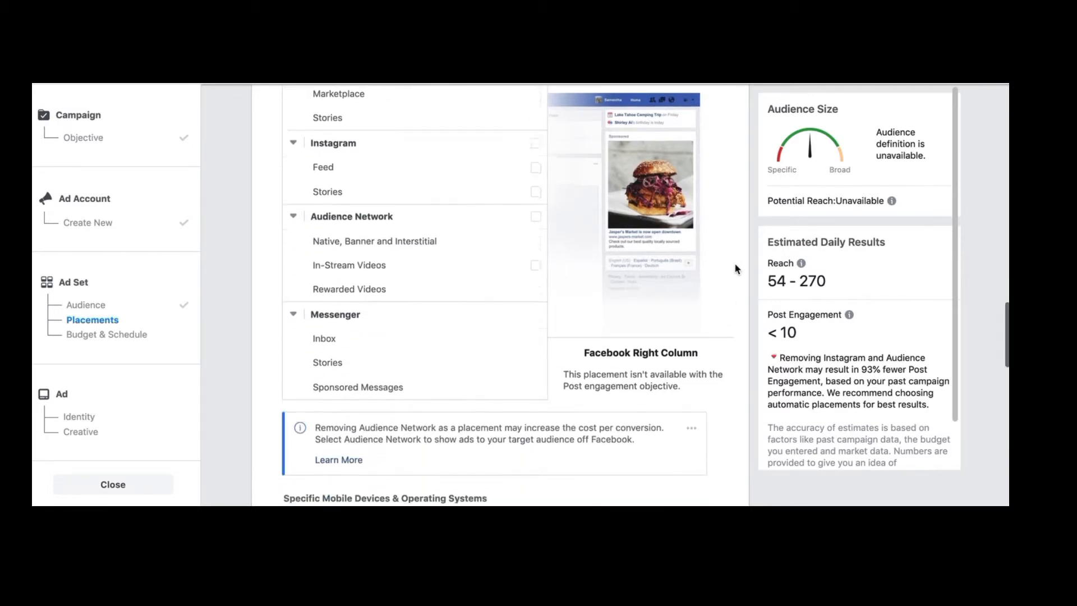
scroll(735, 263, down, 1)
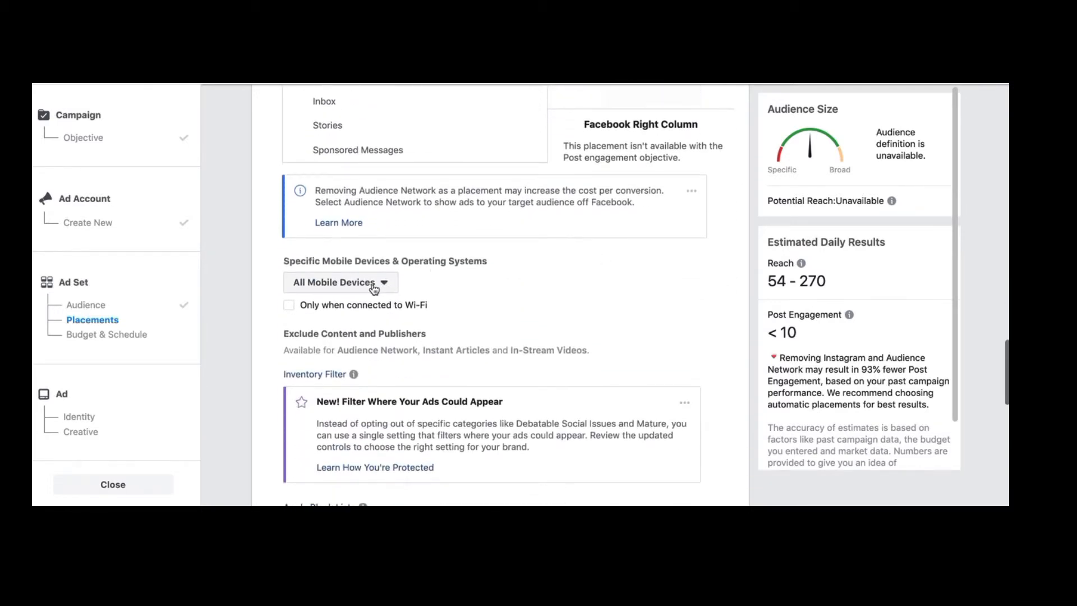
scroll(743, 299, down, 4)
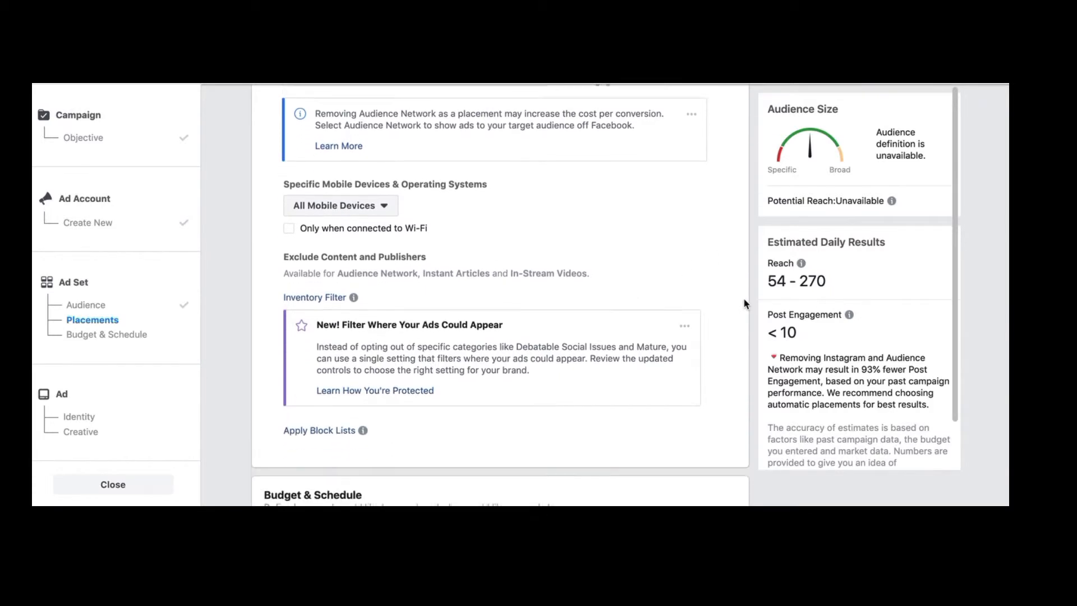
scroll(744, 300, down, 2)
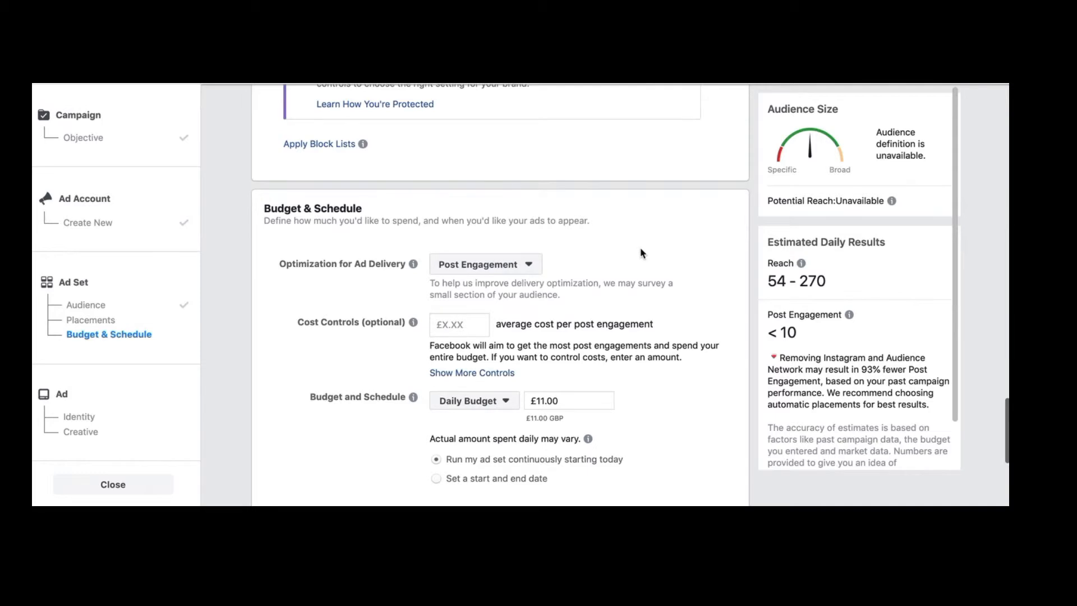
scroll(643, 254, down, 2)
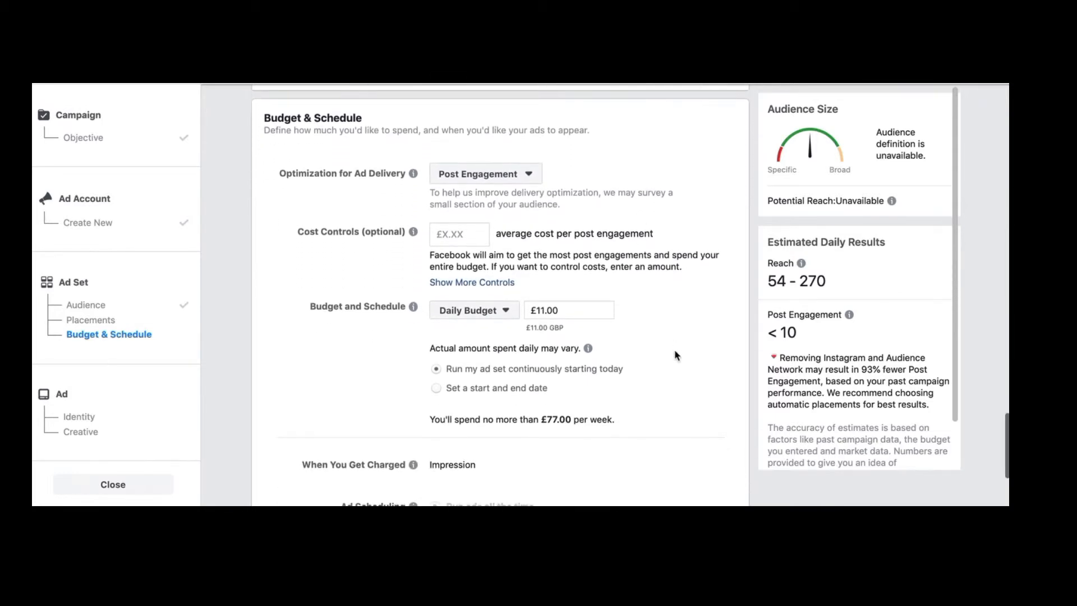
scroll(675, 351, down, 1)
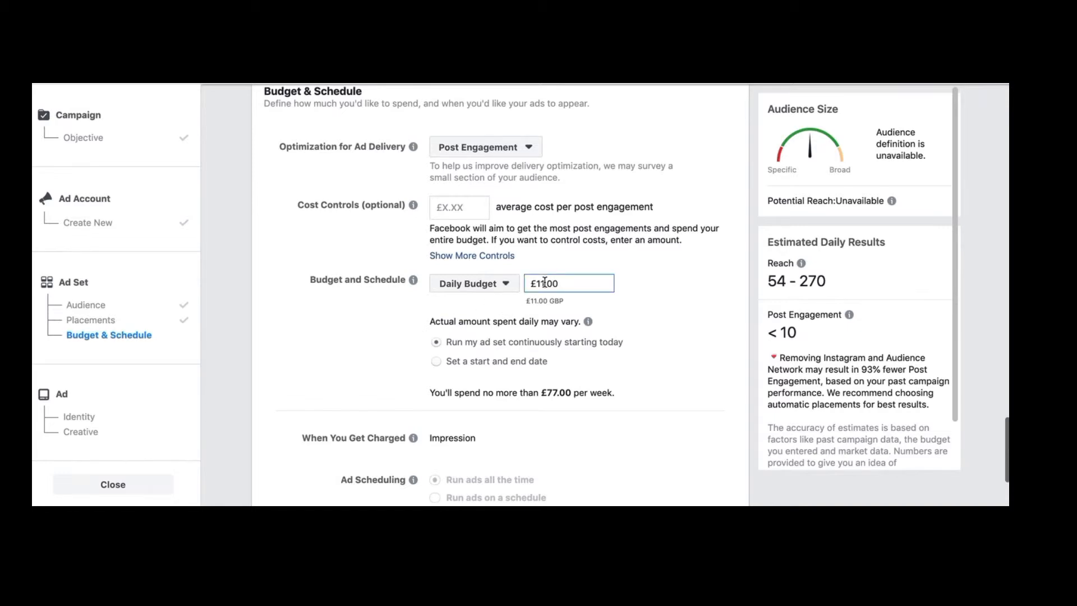
key(BackSpace)
key(BackSpace)
text(5)
click(686, 296)
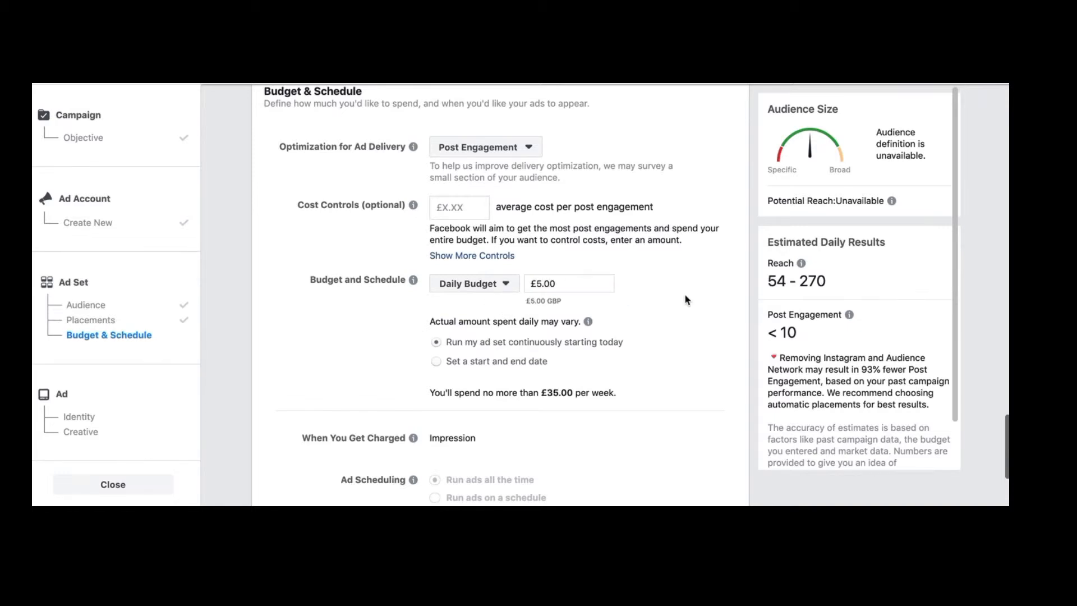
Check the maximum weekly spend and the charging basis, and continue to the ad setup.
scroll(685, 296, down, 3)
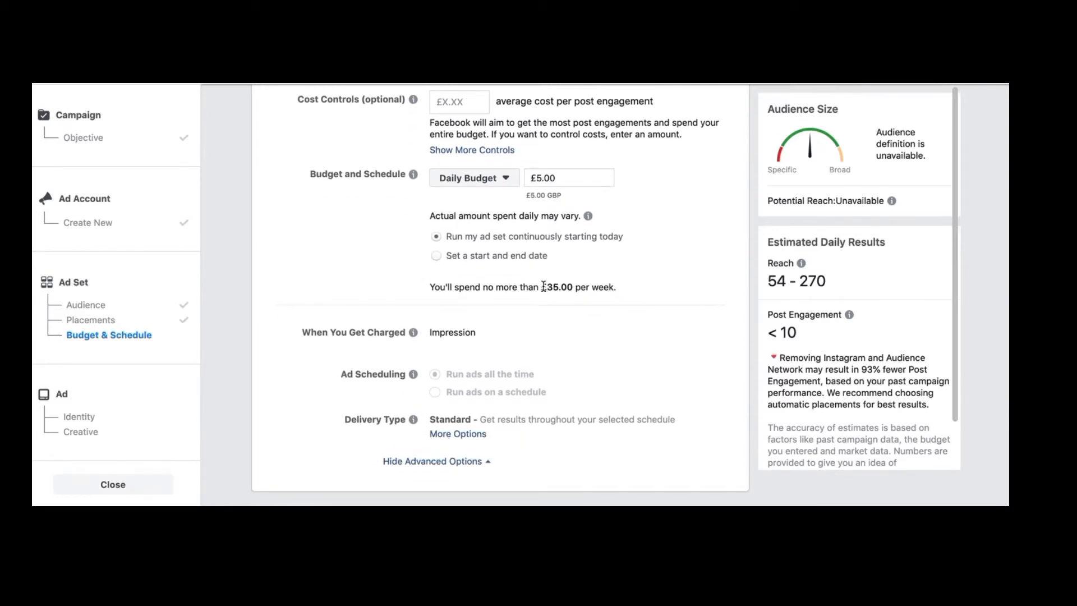
drag(543, 287, 573, 286)
click(661, 269)
scroll(662, 272, down, 1)
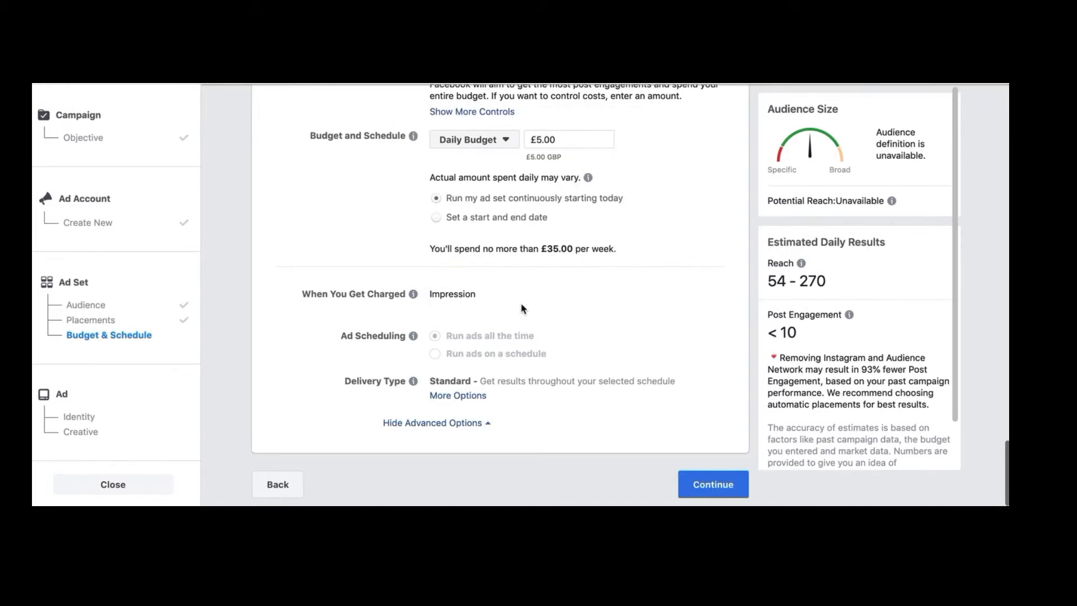
mouse_move(413, 294)
click(713, 484)
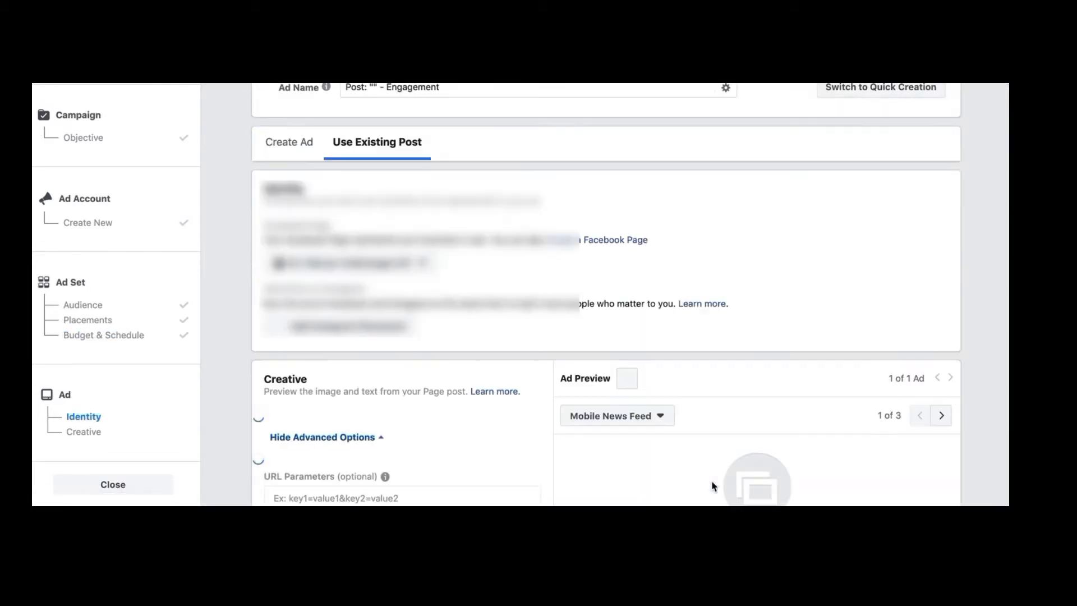
Choose Flowrite SW Ltd from The Local Business School's pages as the ad's Facebook Page.
scroll(525, 318, down, 2)
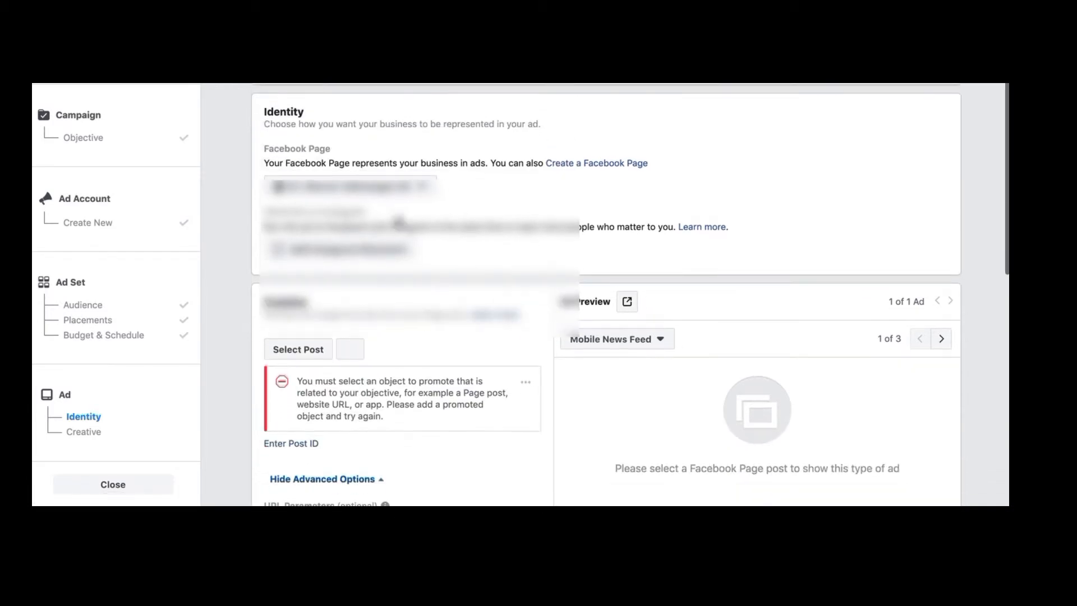
click(391, 186)
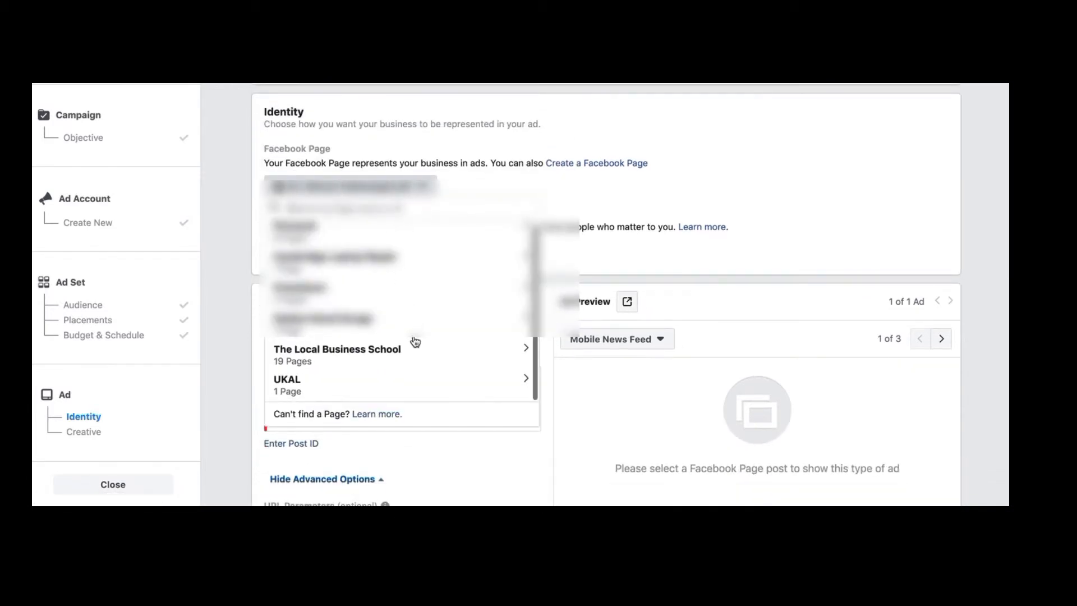
scroll(415, 342, up, 1)
scroll(416, 342, down, 1)
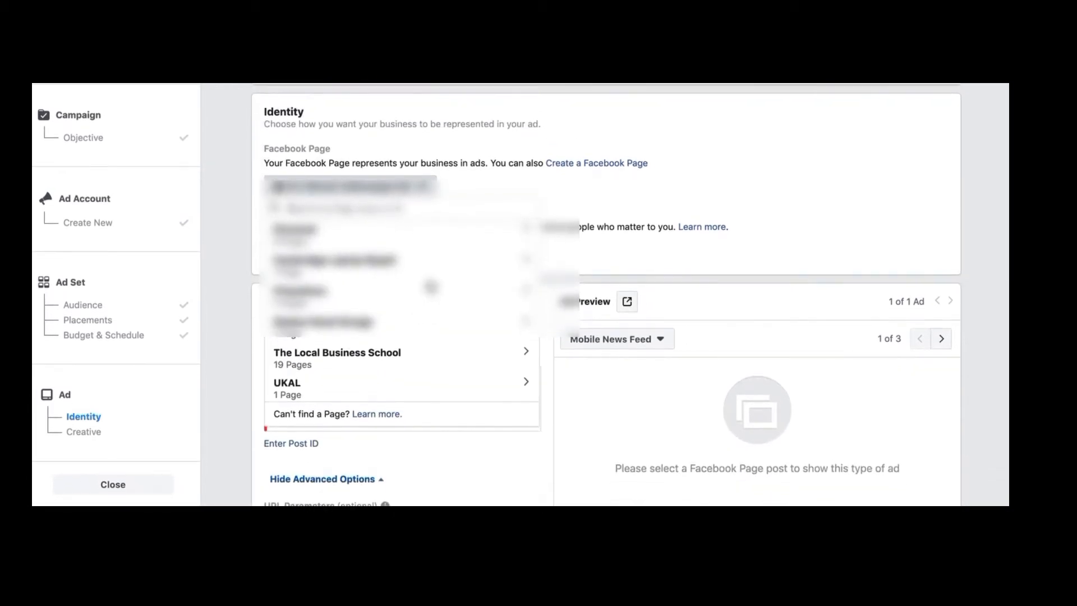
click(406, 361)
scroll(406, 355, down, 5)
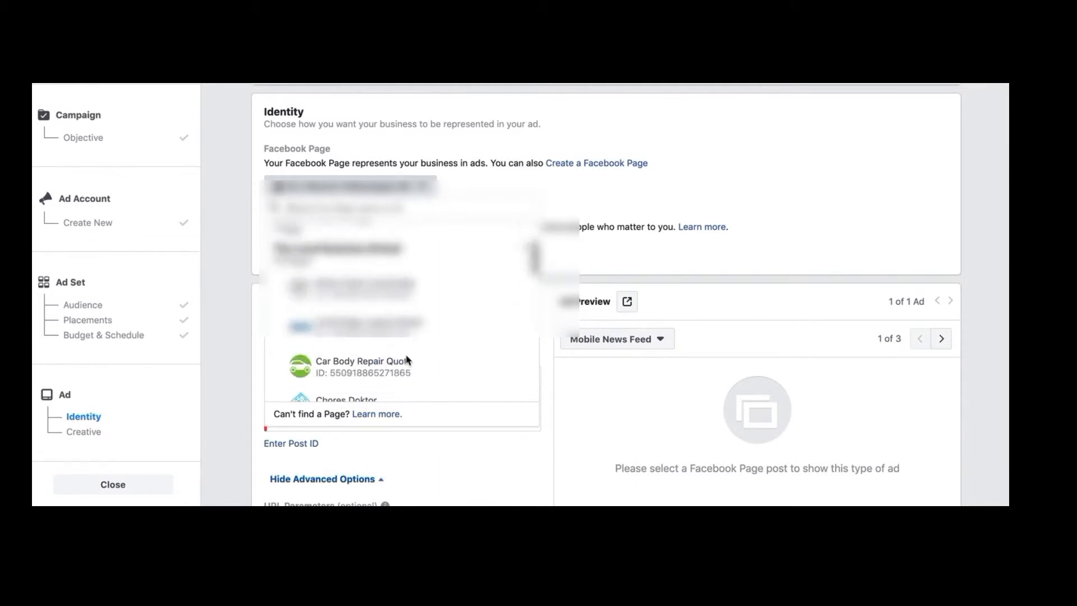
click(366, 339)
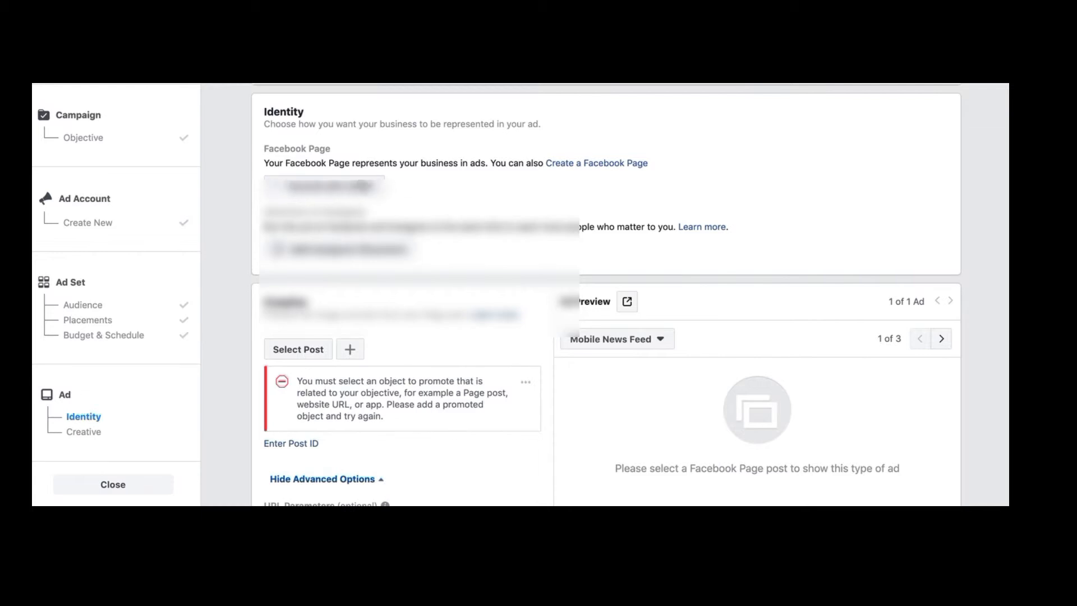
Use the existing Page post "Boiler Finance Deals To Suit ..." dated Apr 16, 2019 as the ad creative.
scroll(462, 288, down, 2)
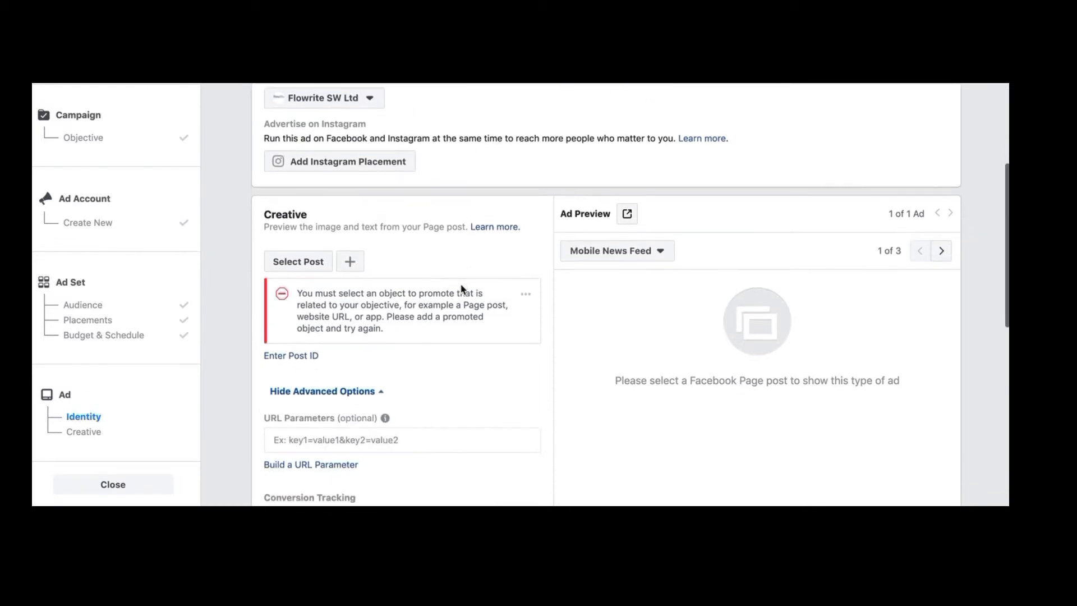
scroll(488, 355, down, 3)
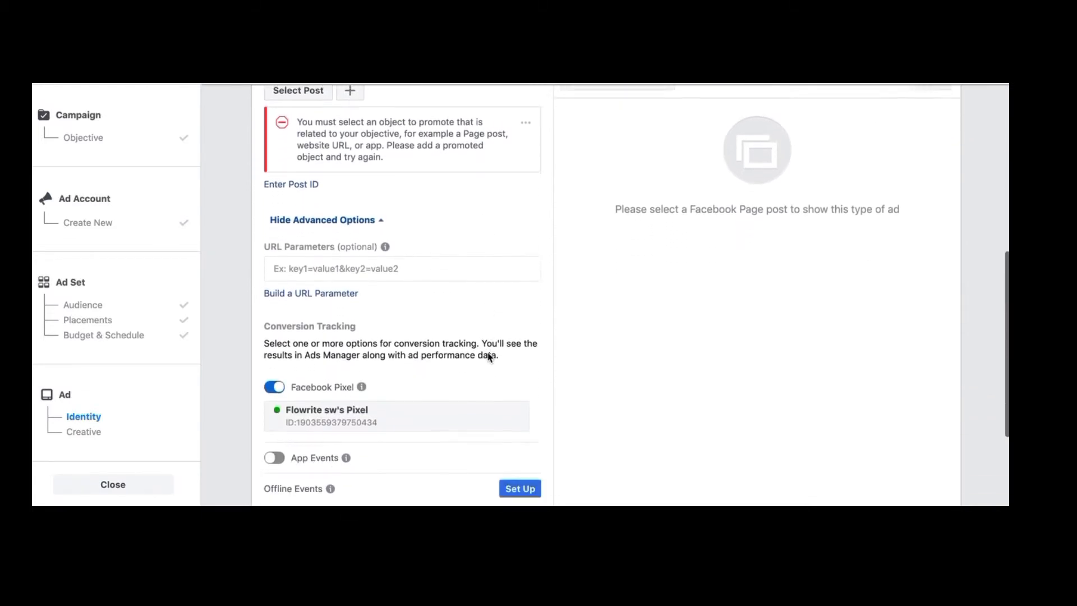
scroll(487, 353, down, 2)
scroll(487, 351, up, 3)
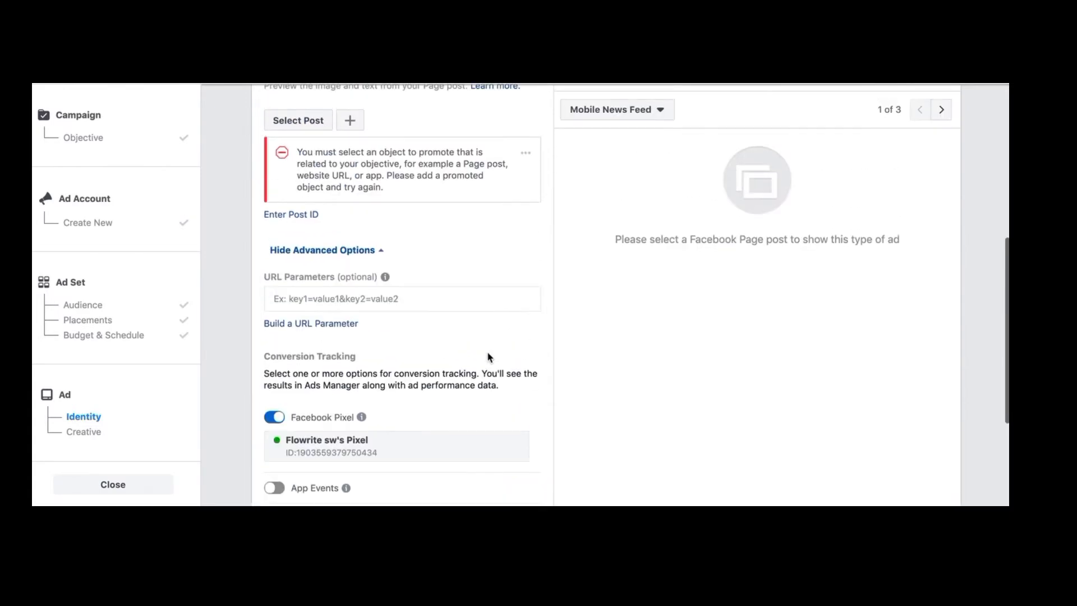
scroll(488, 291, up, 2)
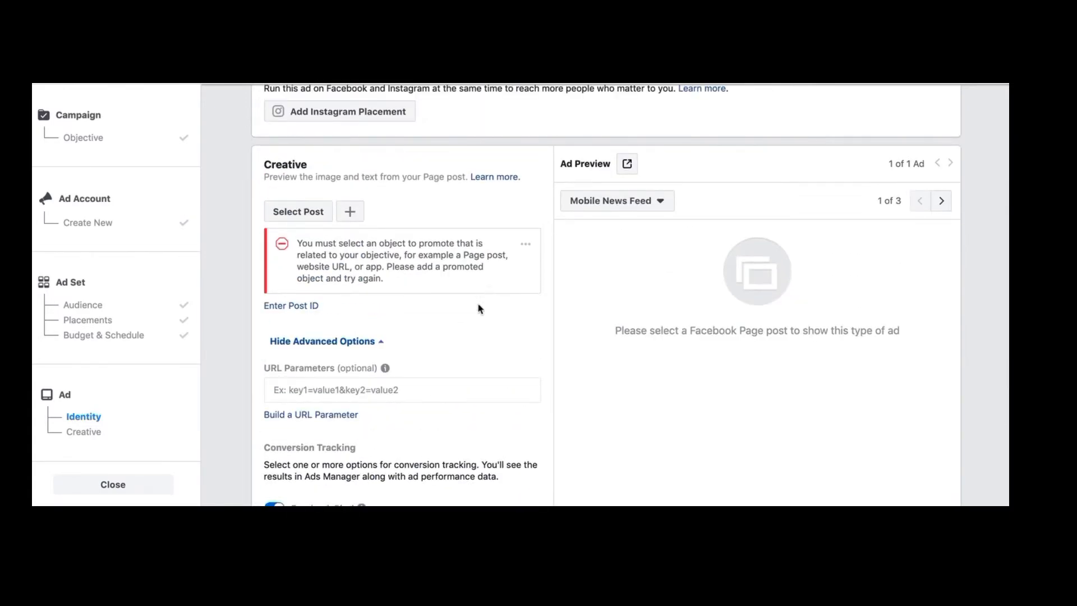
click(300, 215)
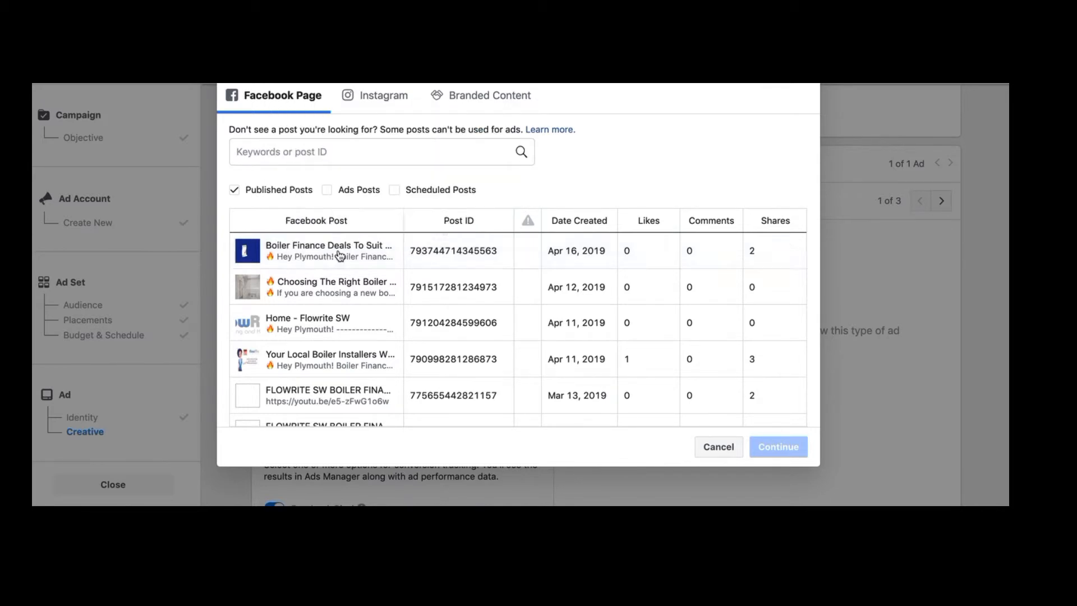
click(339, 255)
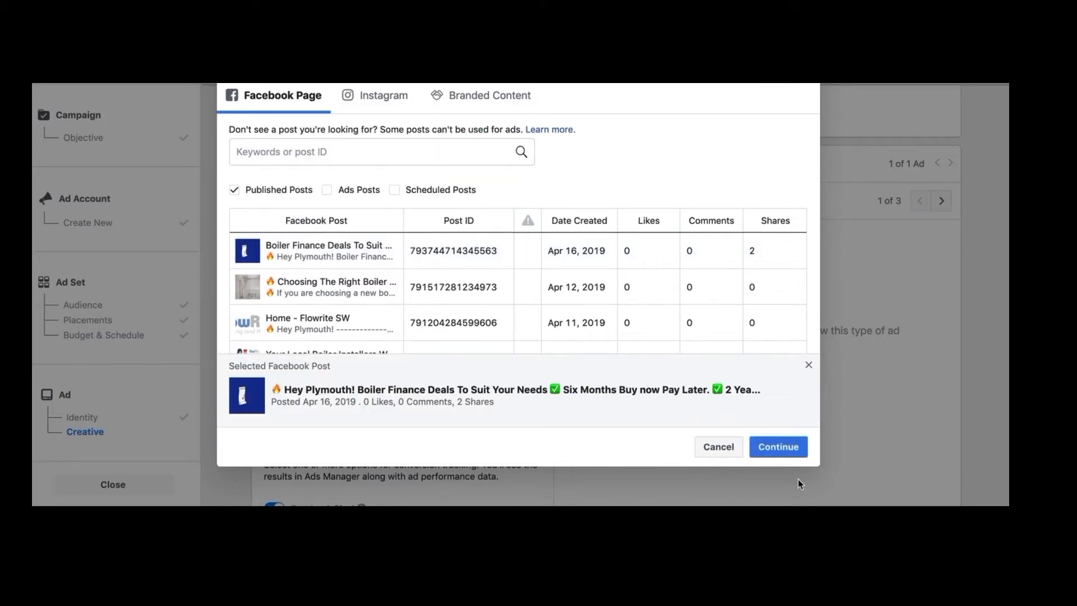
click(781, 447)
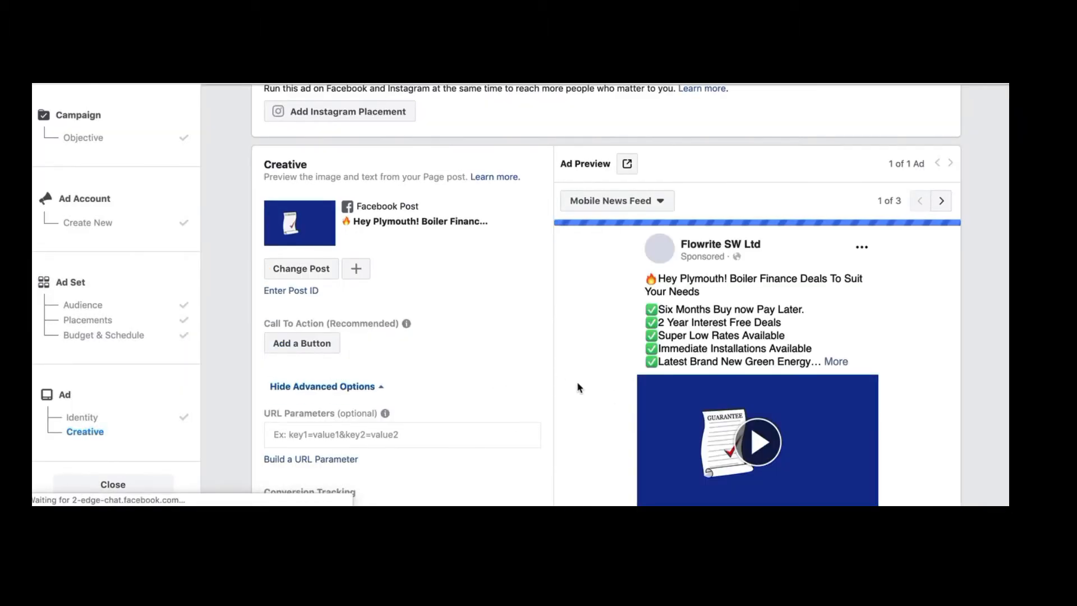
Start adding a call-to-action button to the post, with Get Quote as its action.
scroll(577, 383, down, 2)
scroll(578, 388, down, 1)
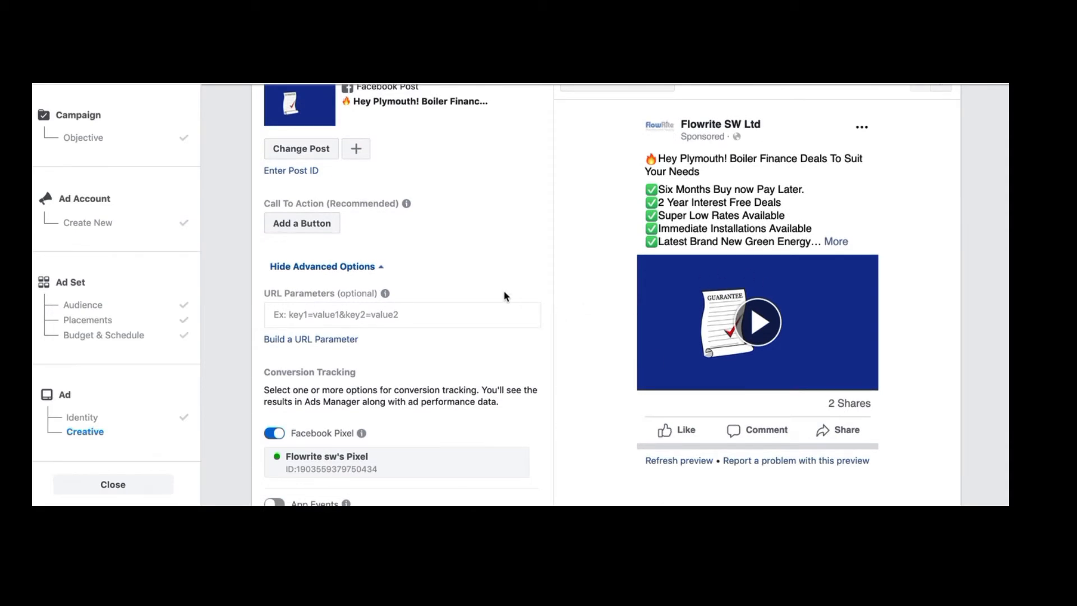
scroll(505, 296, down, 2)
scroll(505, 296, up, 1)
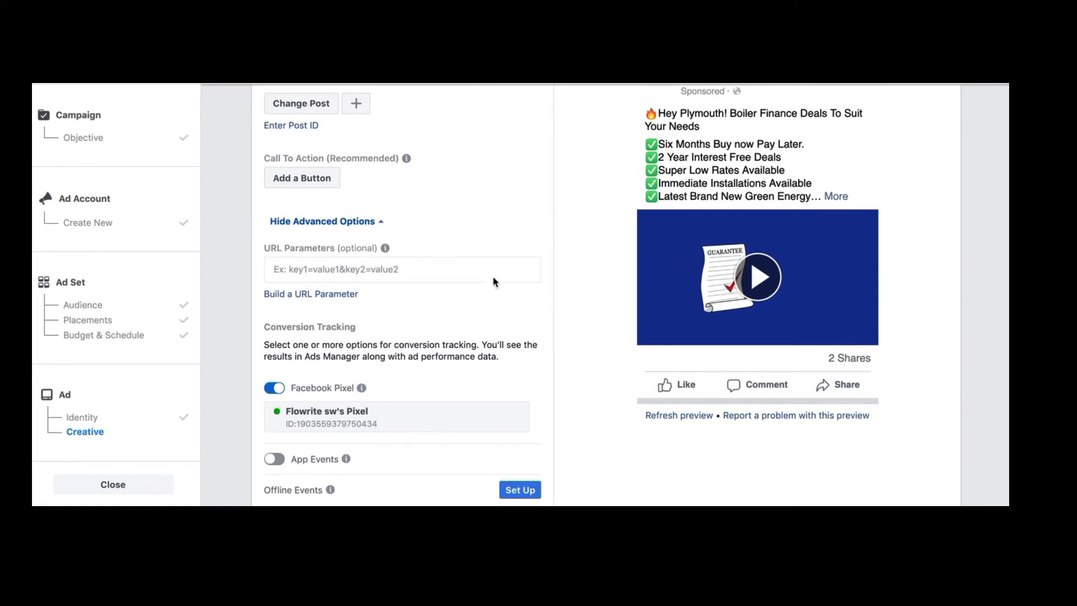
click(308, 180)
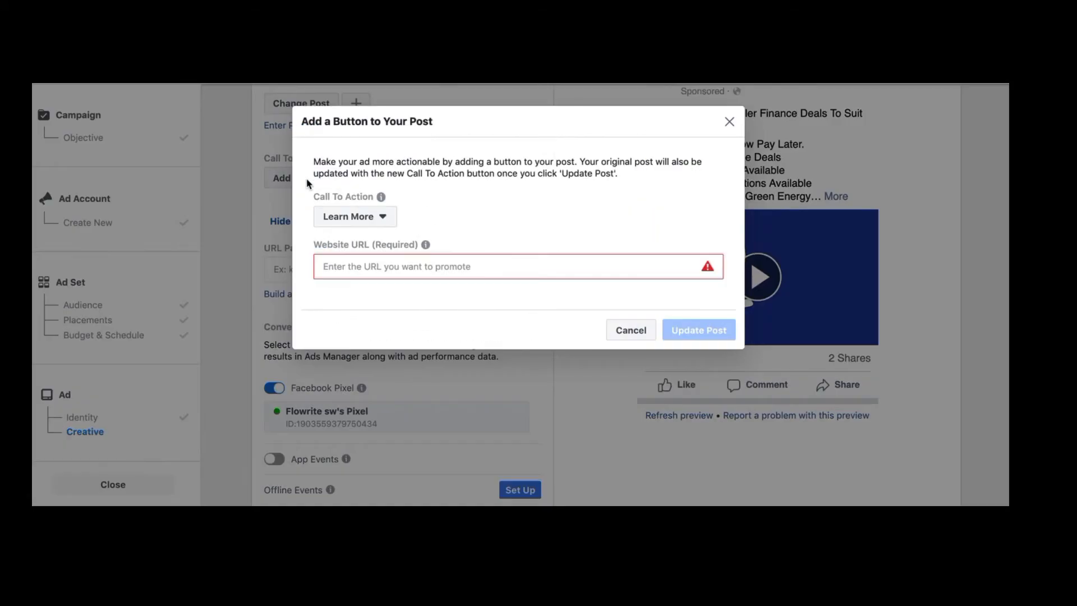
click(374, 217)
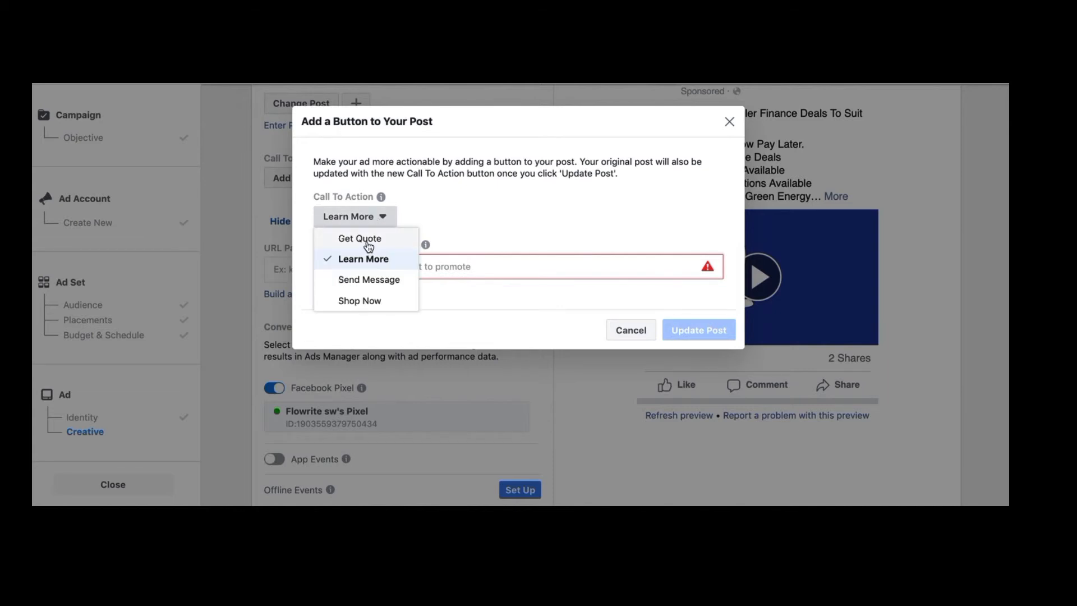
click(366, 240)
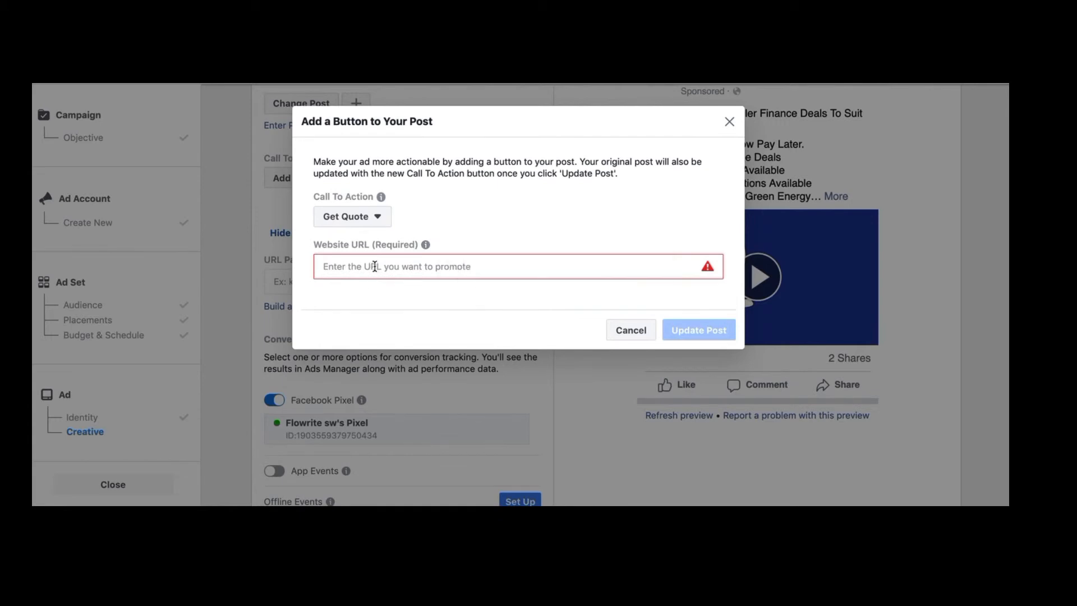
click(376, 266)
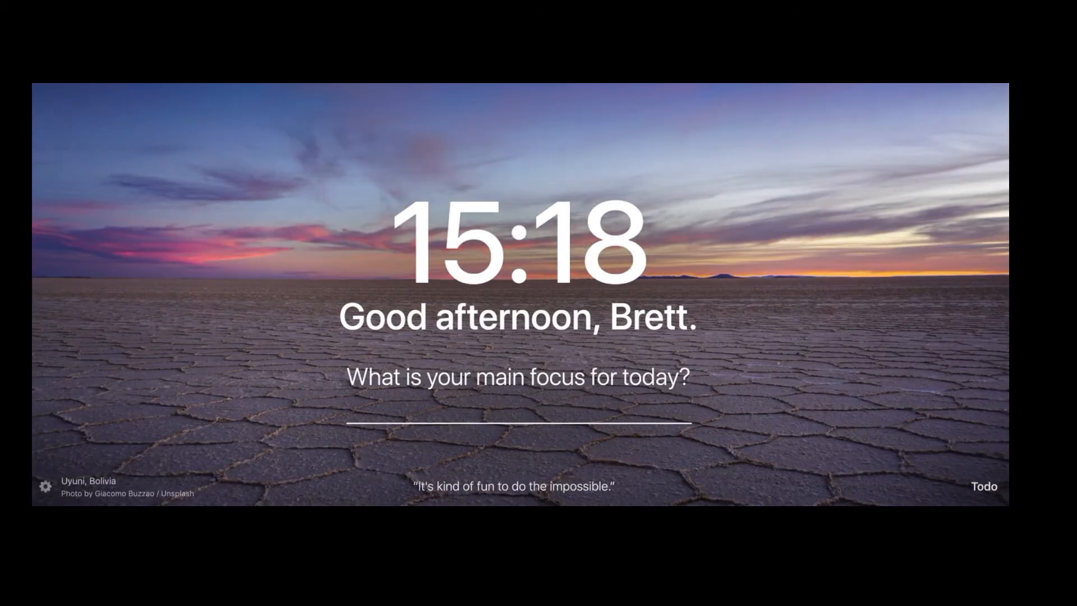
text(boil)
key(Return)
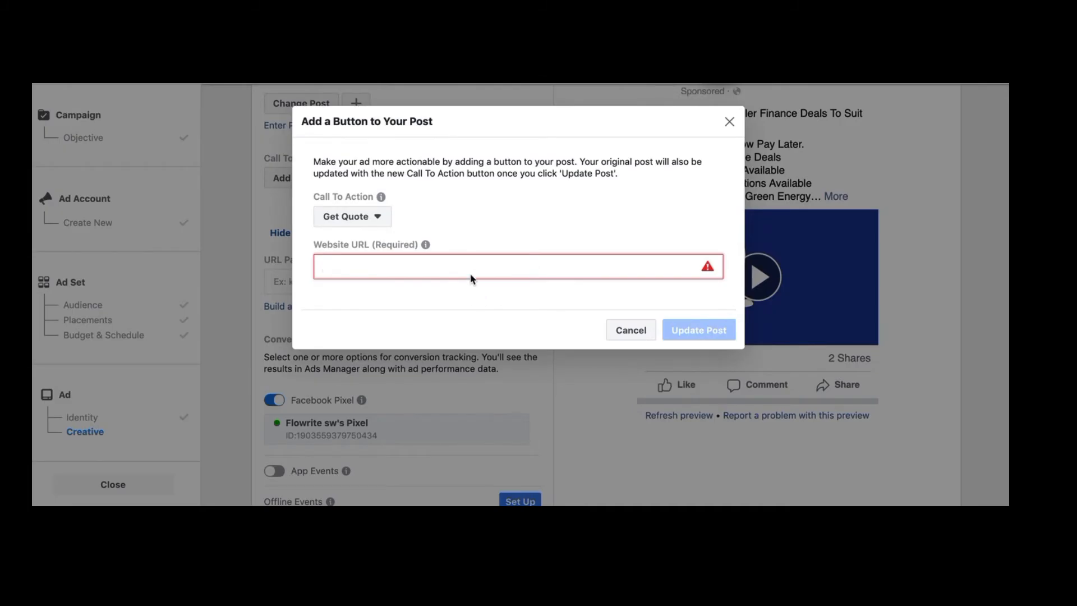
text(https://boilers.flowritesw.co.uk/)
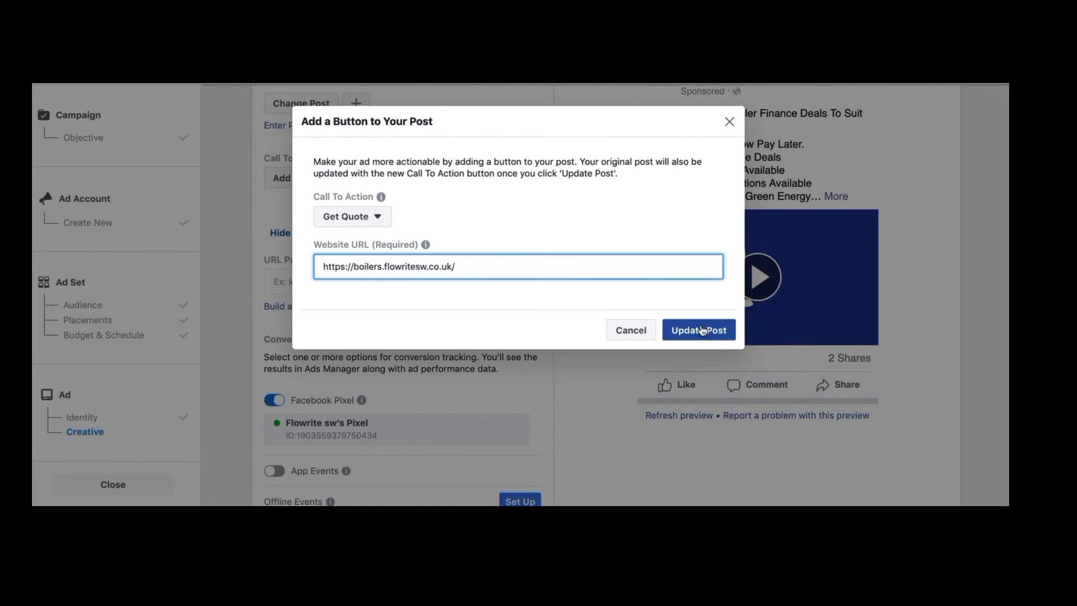
click(703, 330)
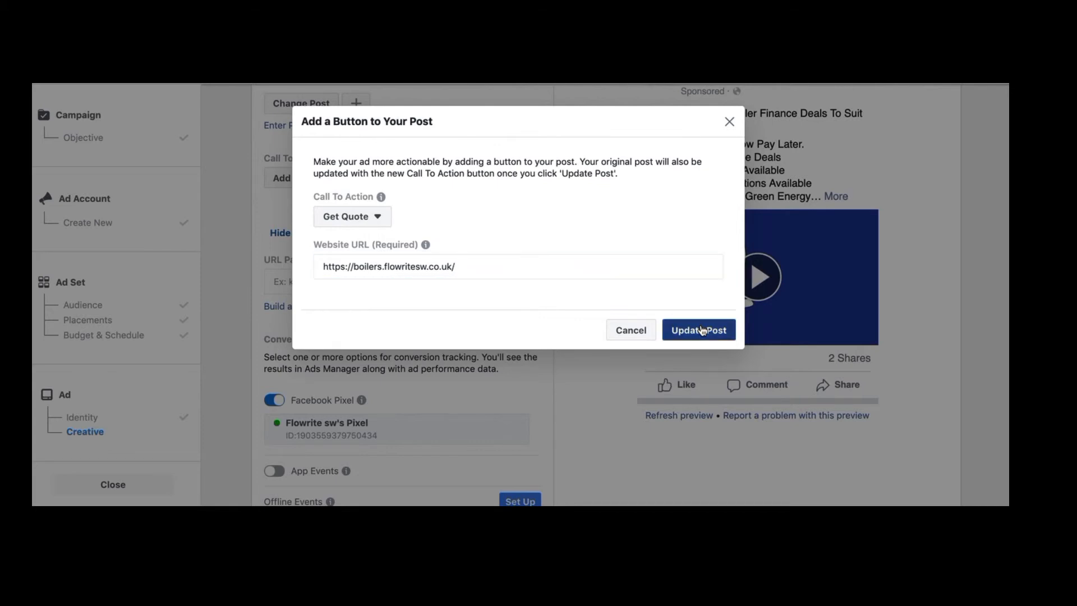
Review the ad's call to action, conversion tracking, preview and identity settings.
scroll(428, 355, down, 2)
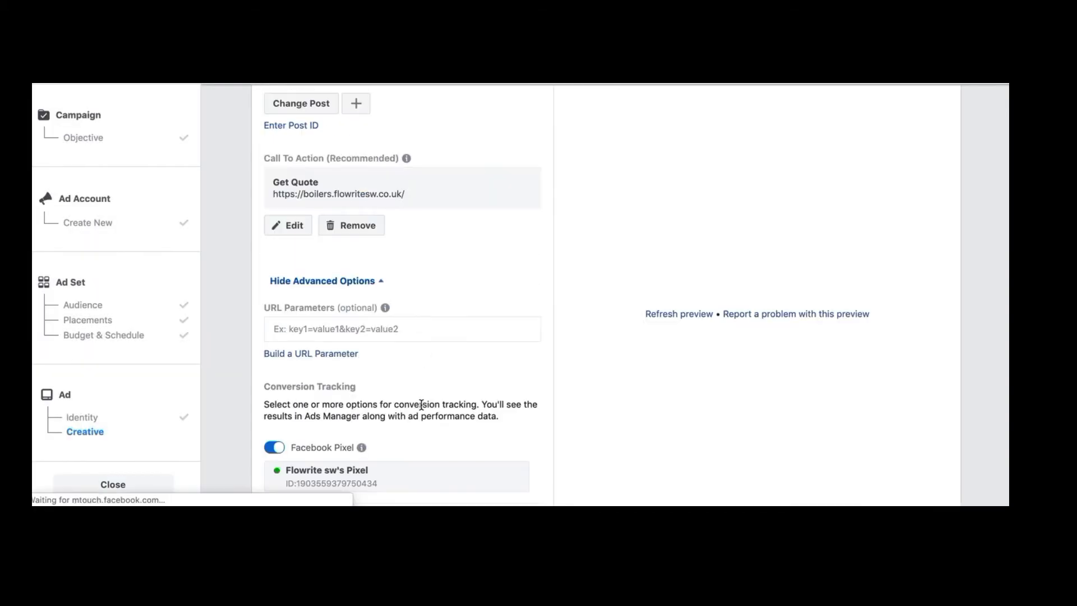
scroll(393, 352, down, 2)
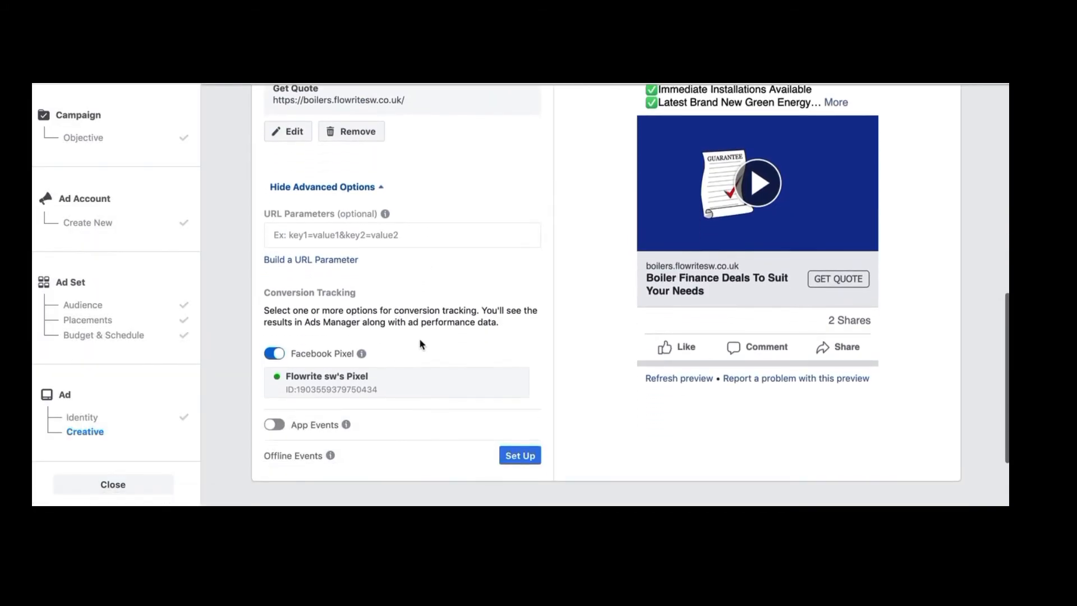
scroll(420, 338, down, 1)
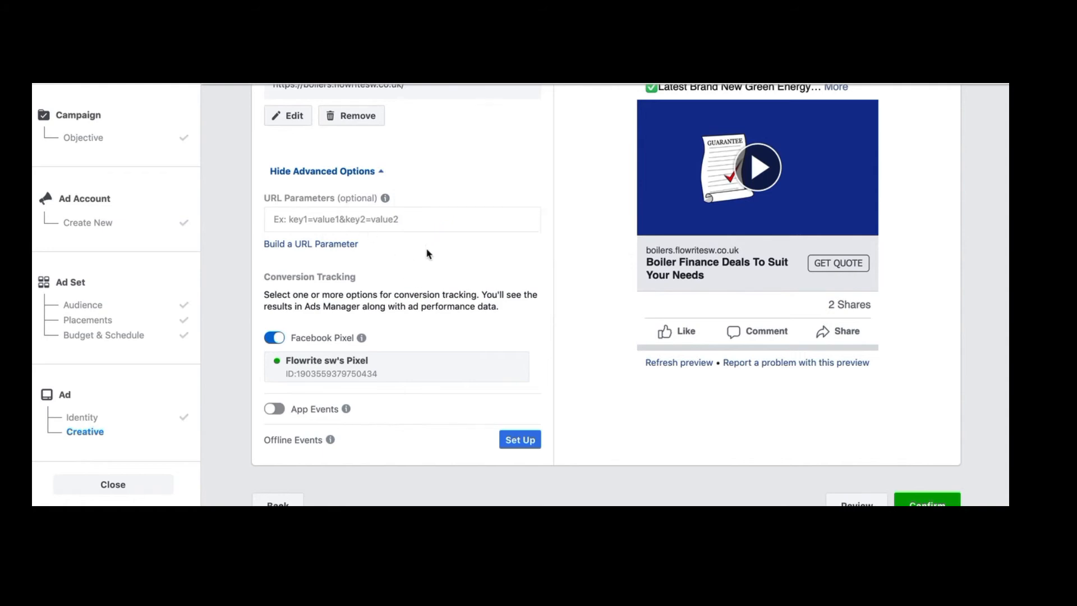
scroll(426, 254, up, 8)
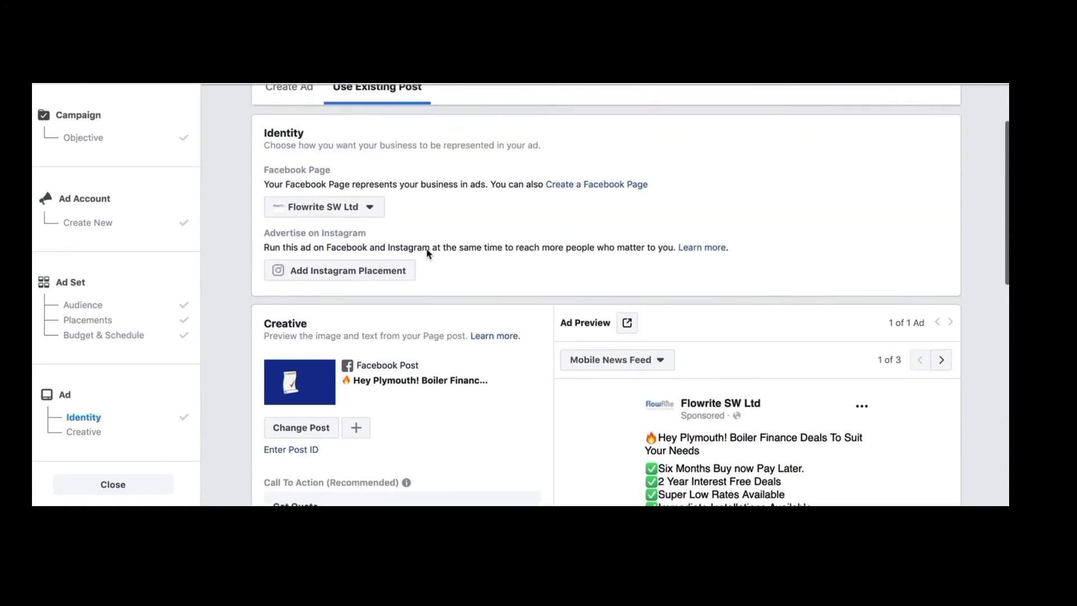
Check the ad's identity, Get Quote call to action, pixel tracking and Mobile News Feed preview before submission.
scroll(427, 252, up, 1)
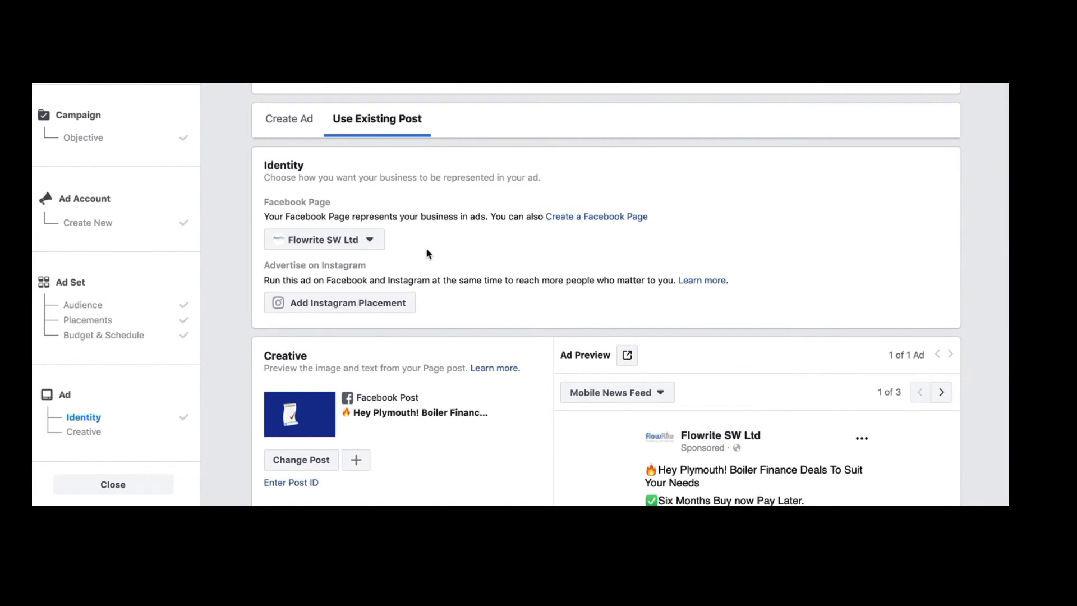
scroll(427, 254, down, 5)
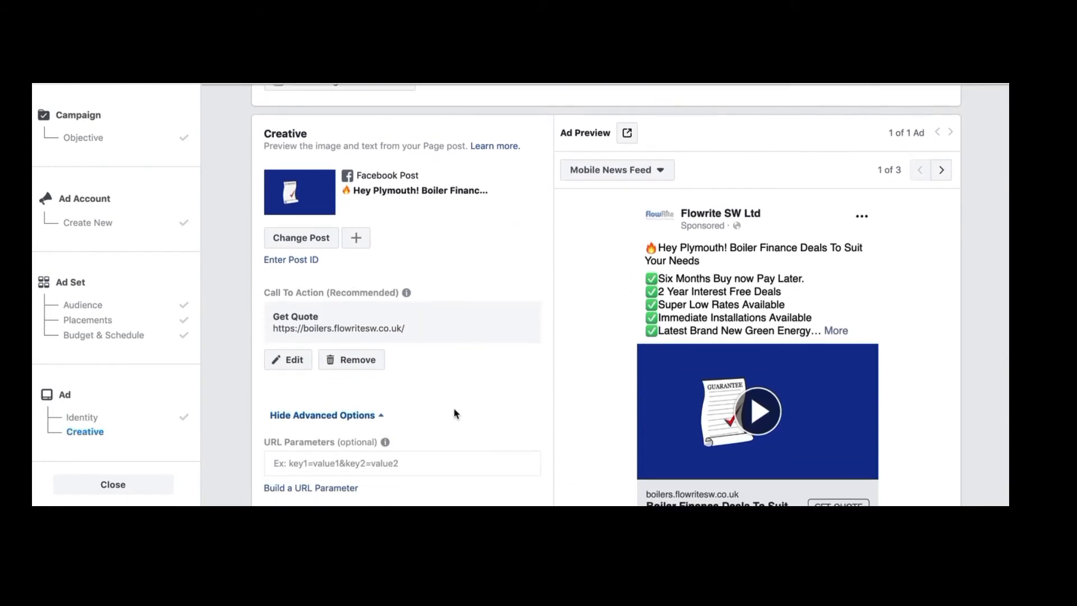
scroll(454, 413, down, 5)
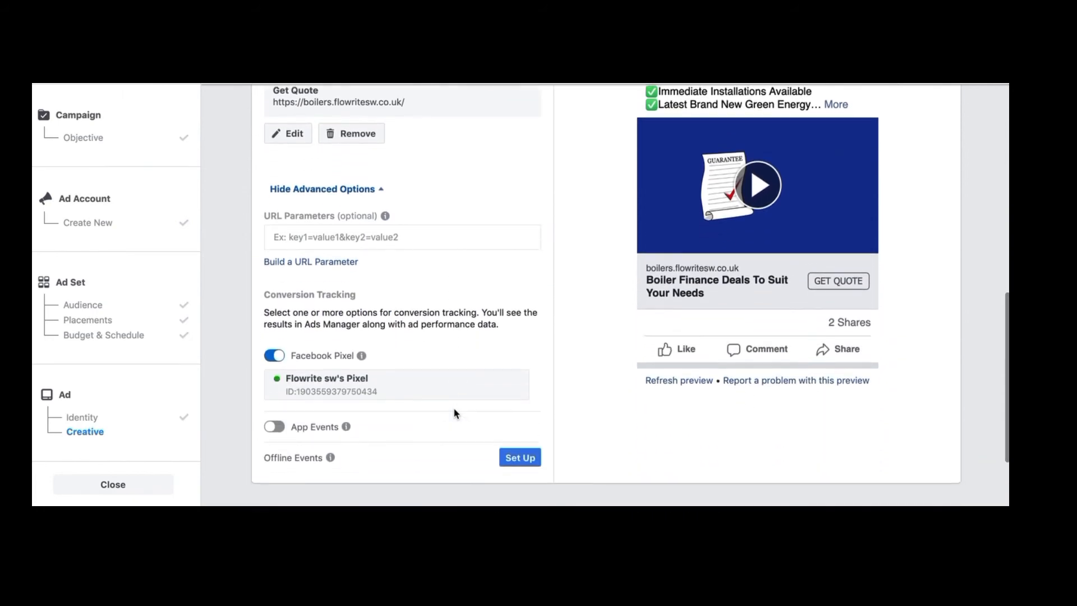
scroll(454, 413, down, 2)
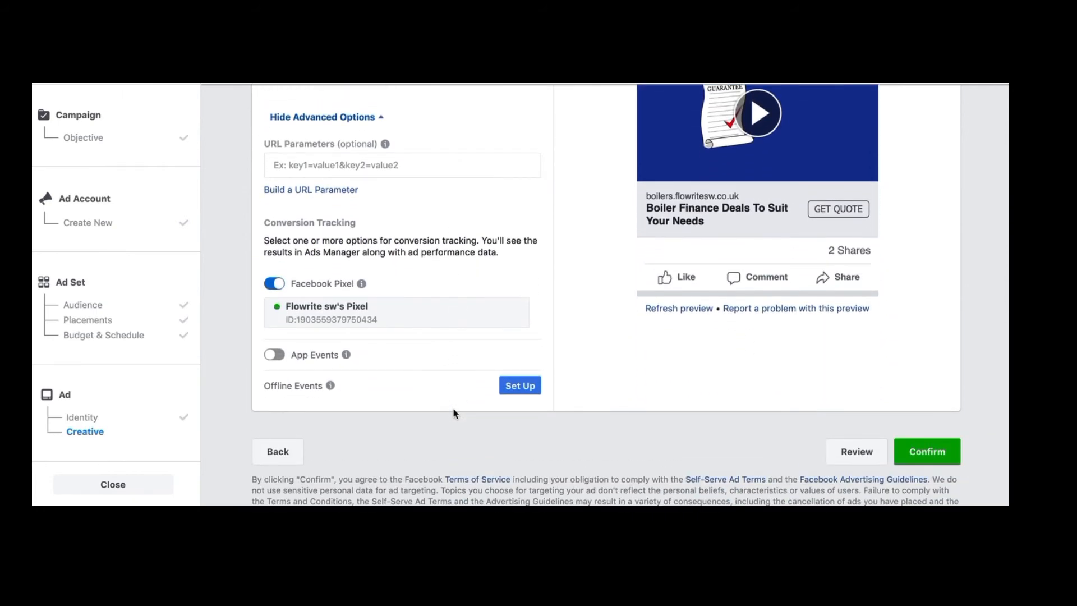
scroll(453, 413, up, 3)
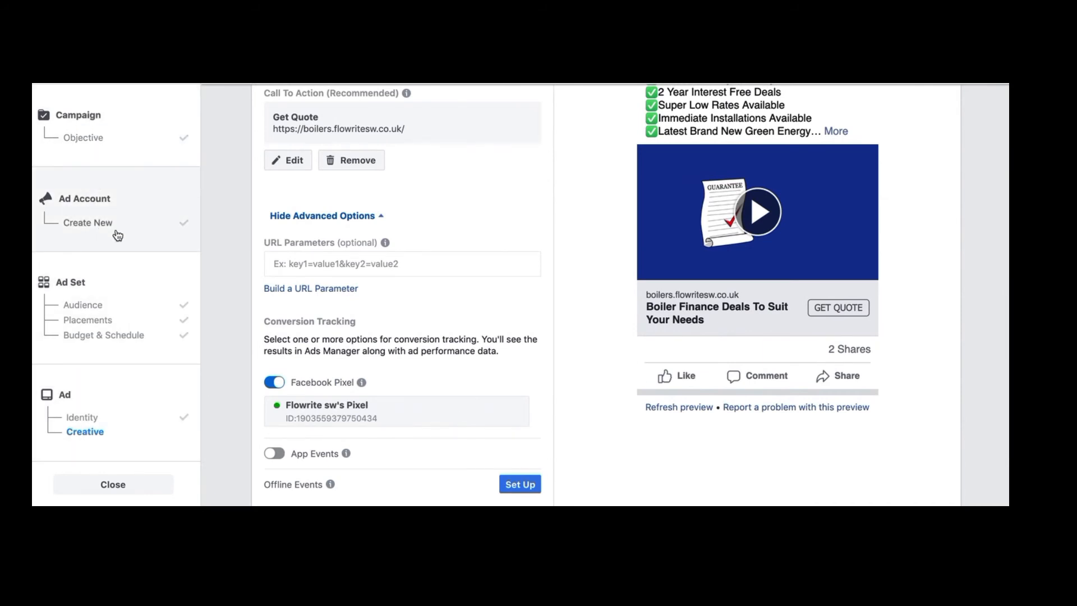
scroll(469, 212, up, 1)
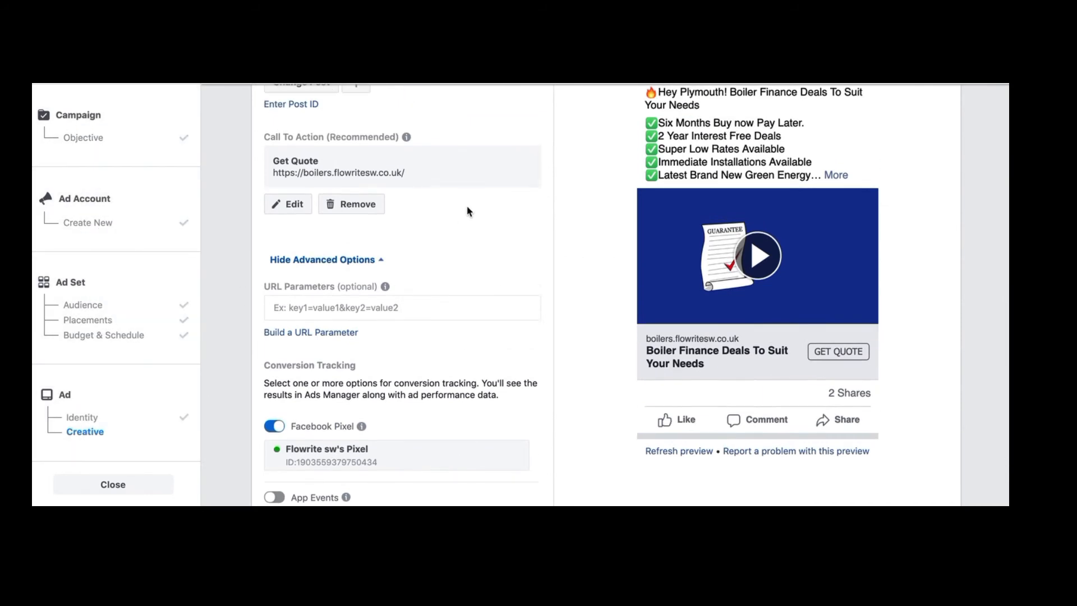
scroll(469, 212, up, 2)
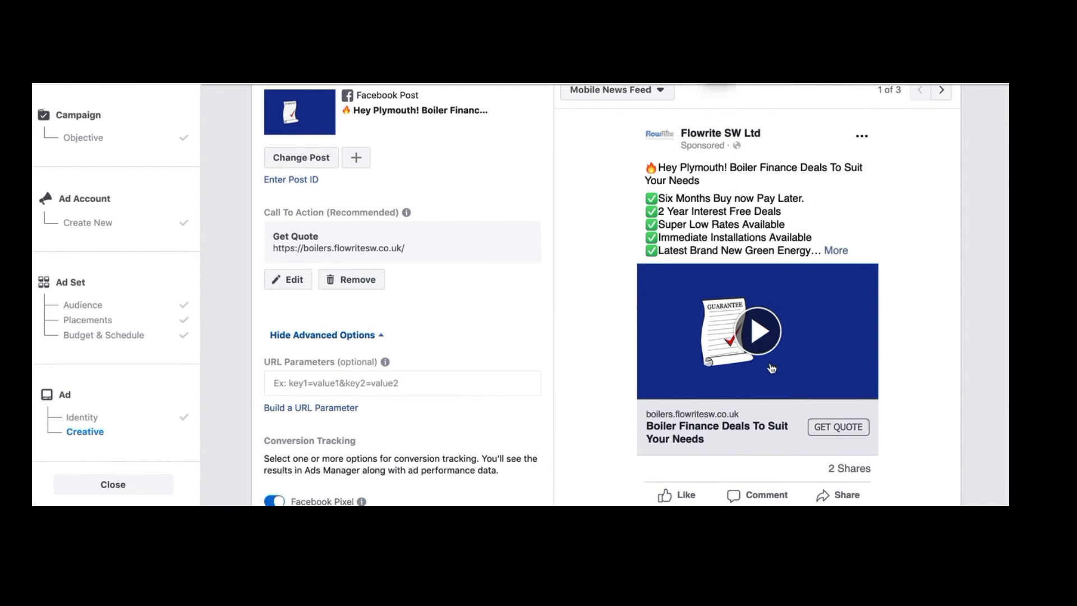
Try to confirm the finished campaign so that its ad is submitted for publishing.
scroll(462, 332, down, 3)
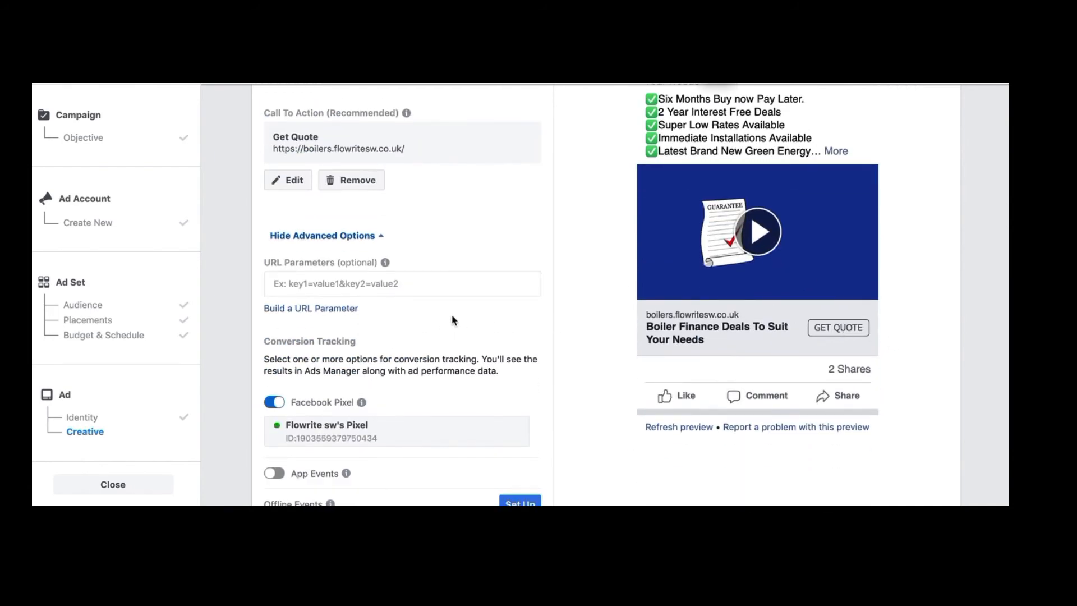
scroll(448, 315, down, 5)
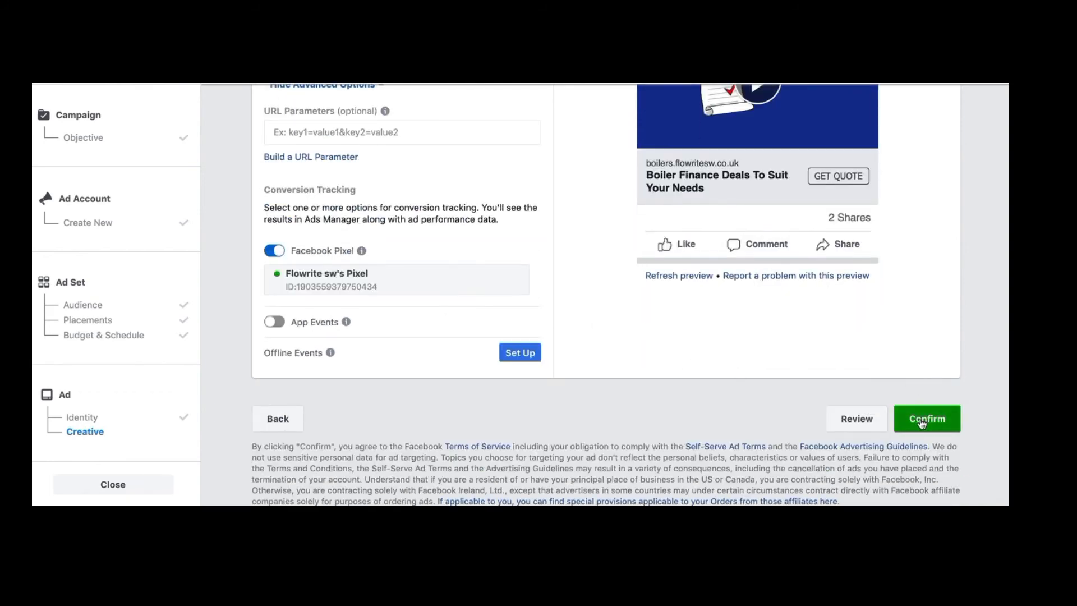
click(921, 422)
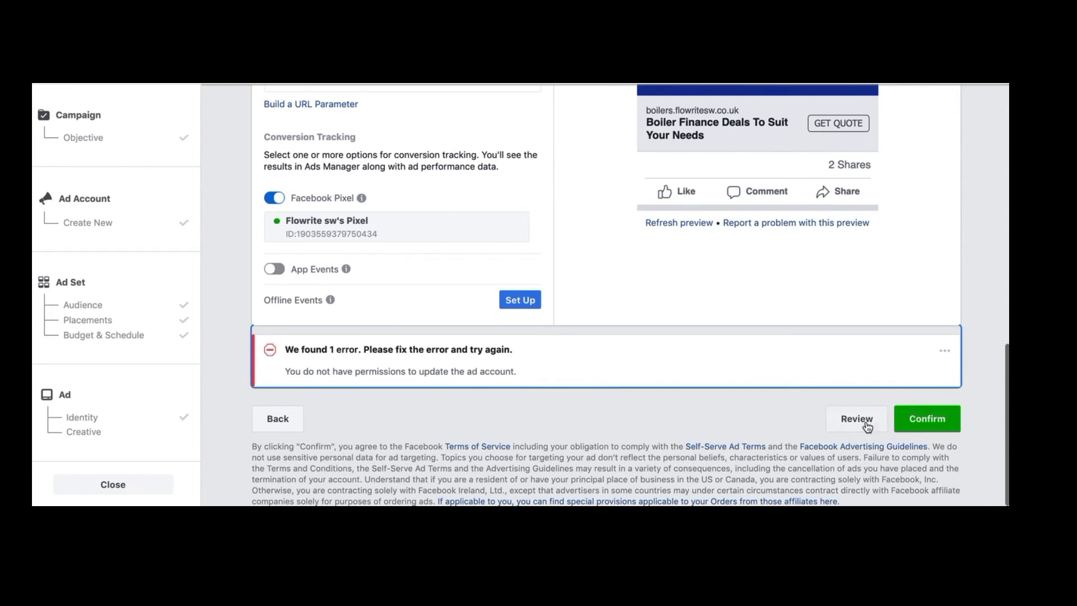
Recheck the ad's identity and creative settings and try again to confirm the campaign.
scroll(570, 396, up, 10)
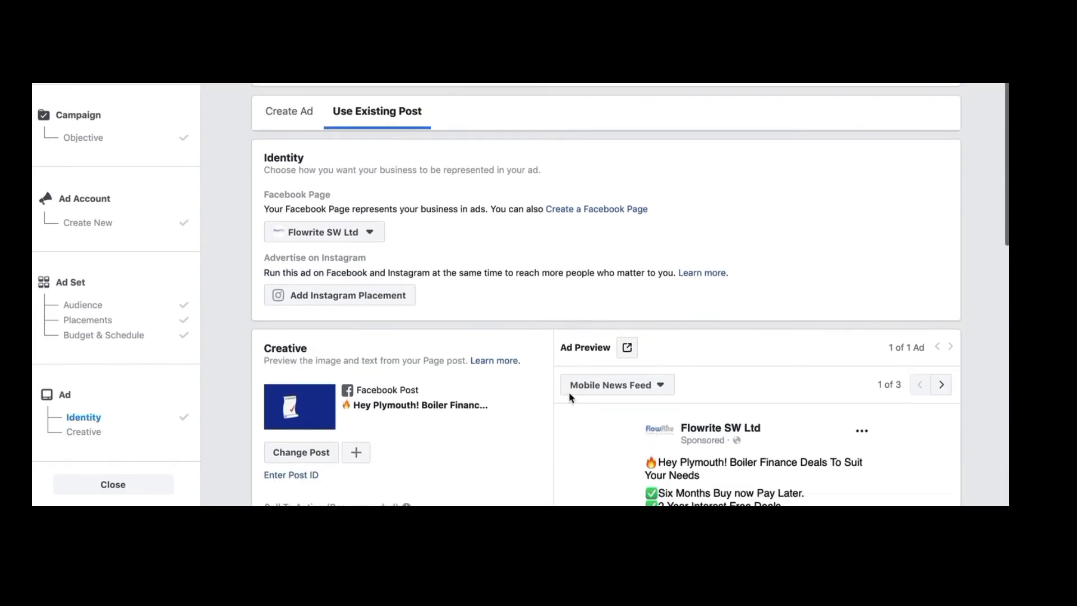
scroll(570, 397, down, 6)
scroll(570, 397, down, 5)
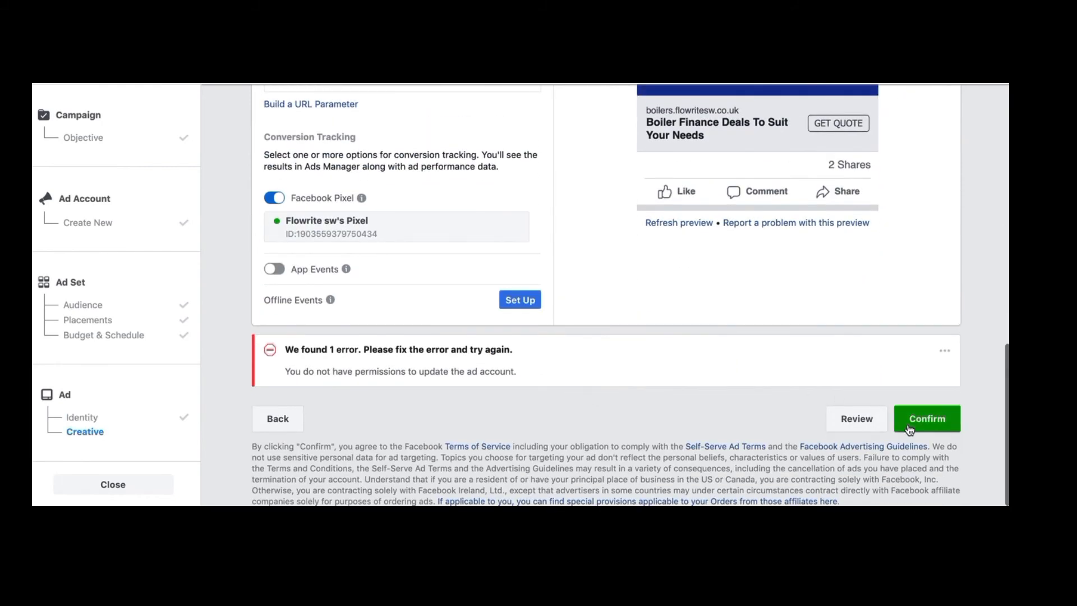
click(931, 424)
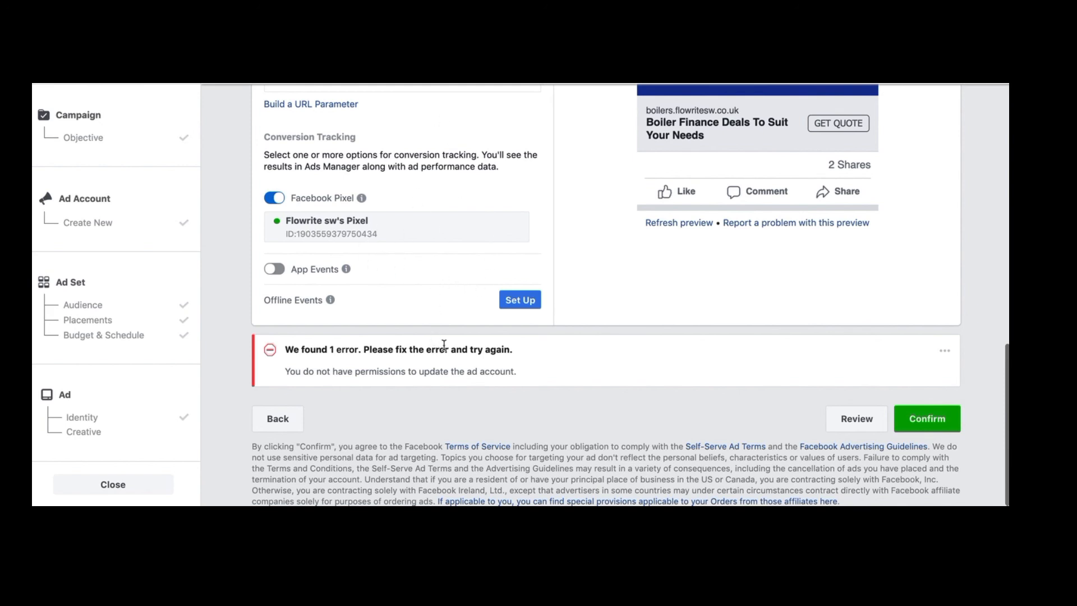
scroll(597, 315, up, 1)
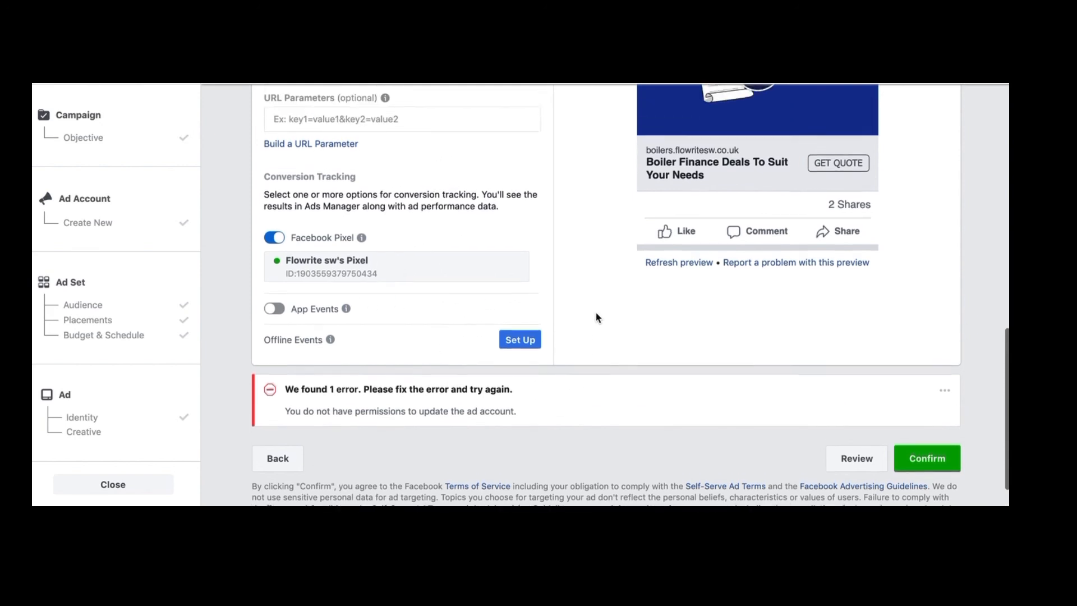
scroll(597, 315, up, 1)
scroll(597, 316, down, 2)
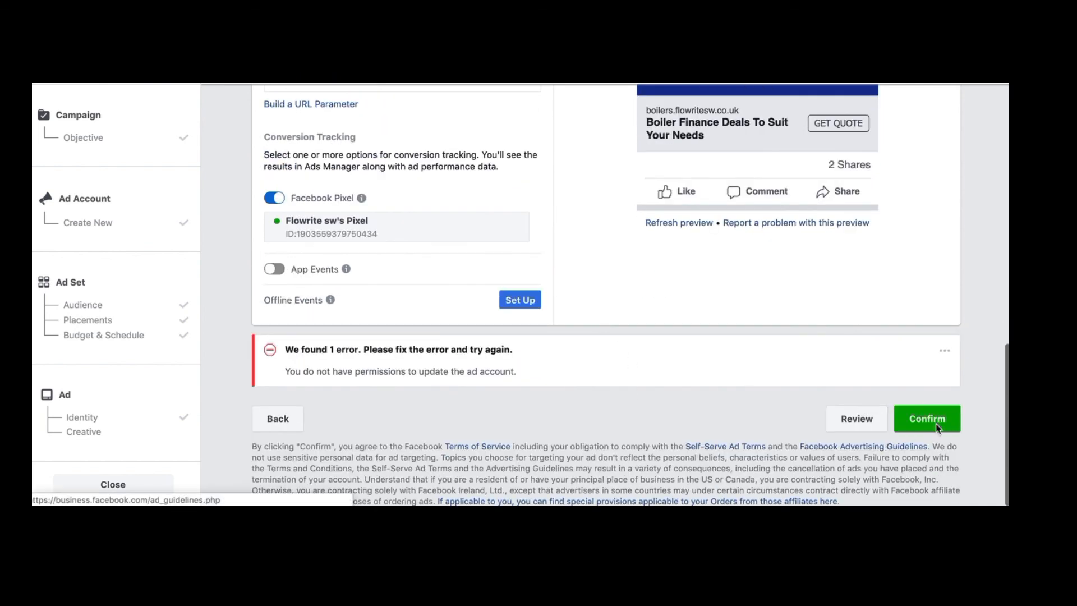